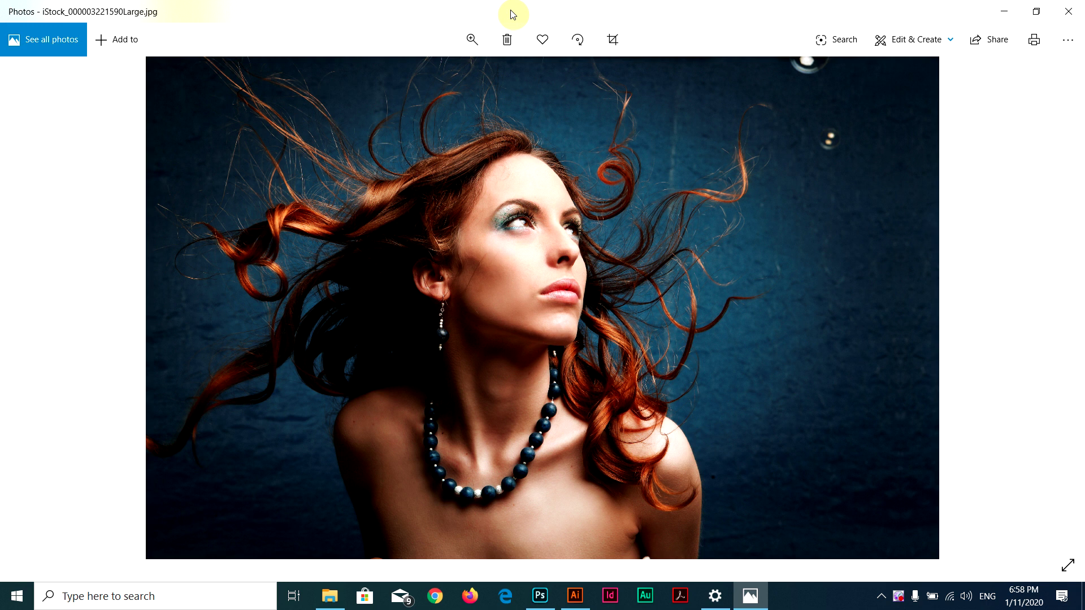
click(330, 597)
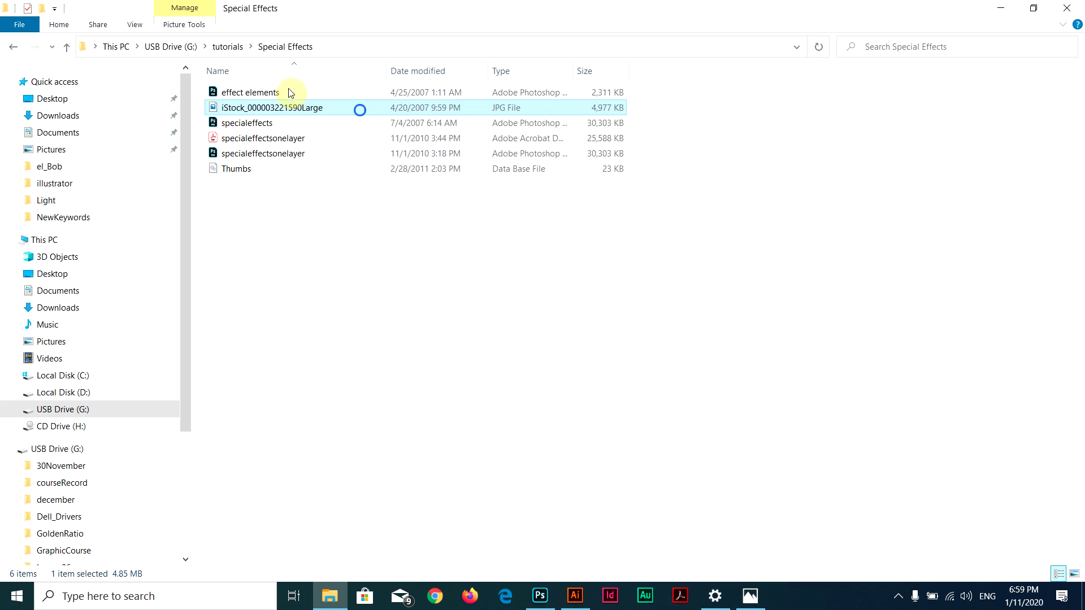
right_click(360, 110)
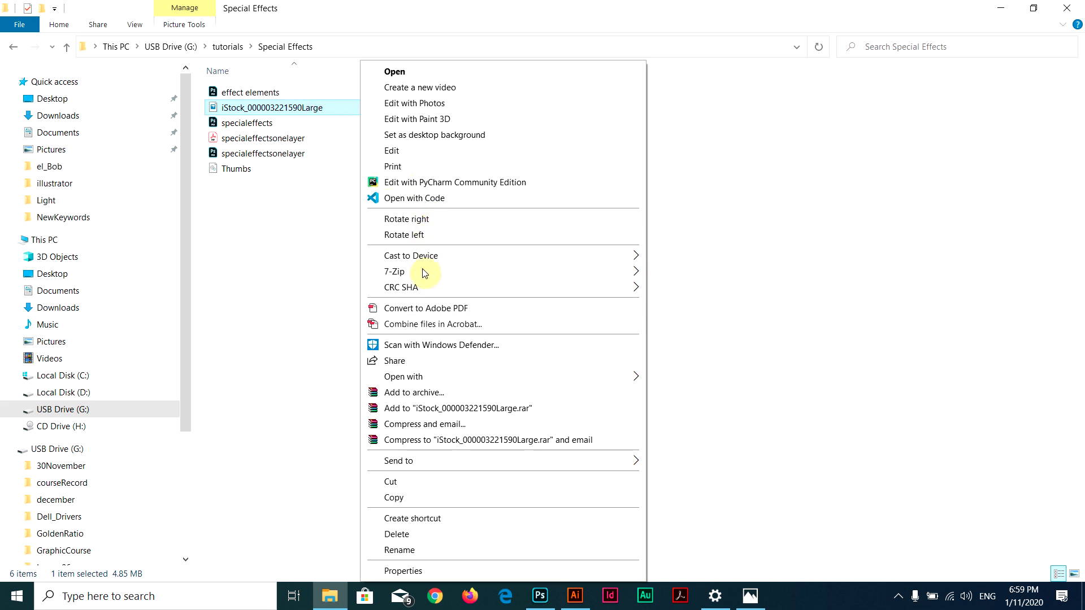
mouse_move(403, 376)
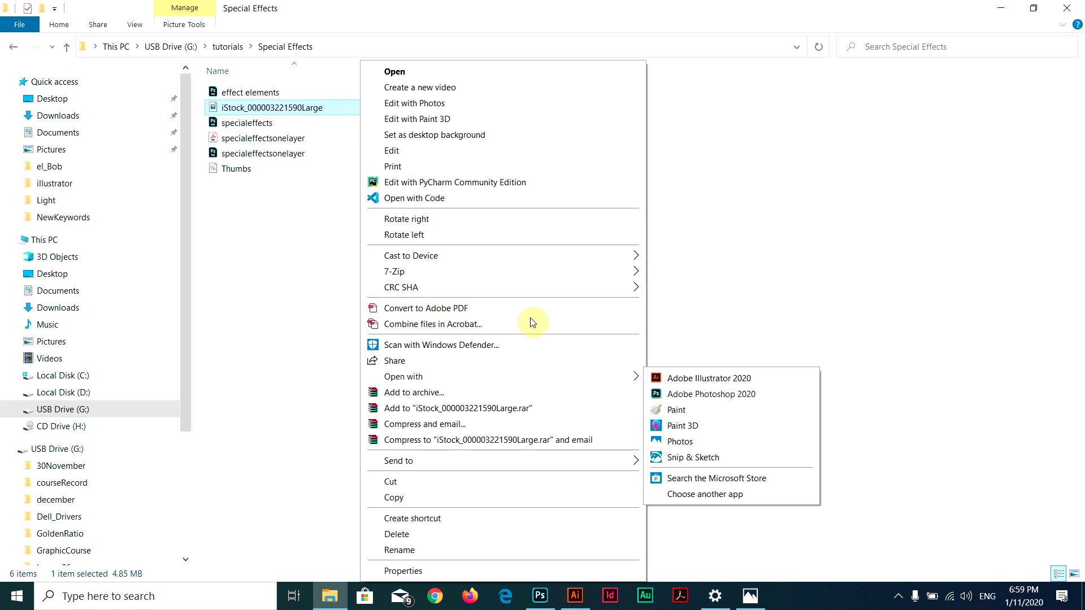
click(661, 394)
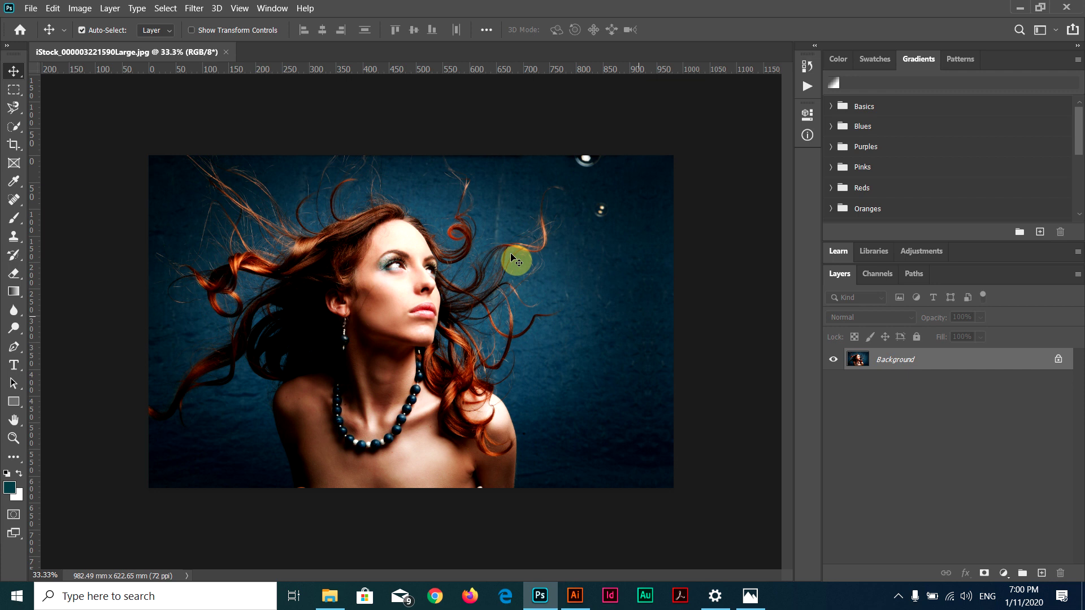
Step: Open Image Size from the Image menu, showing the portrait at 2785 × 1765 px
click(80, 8)
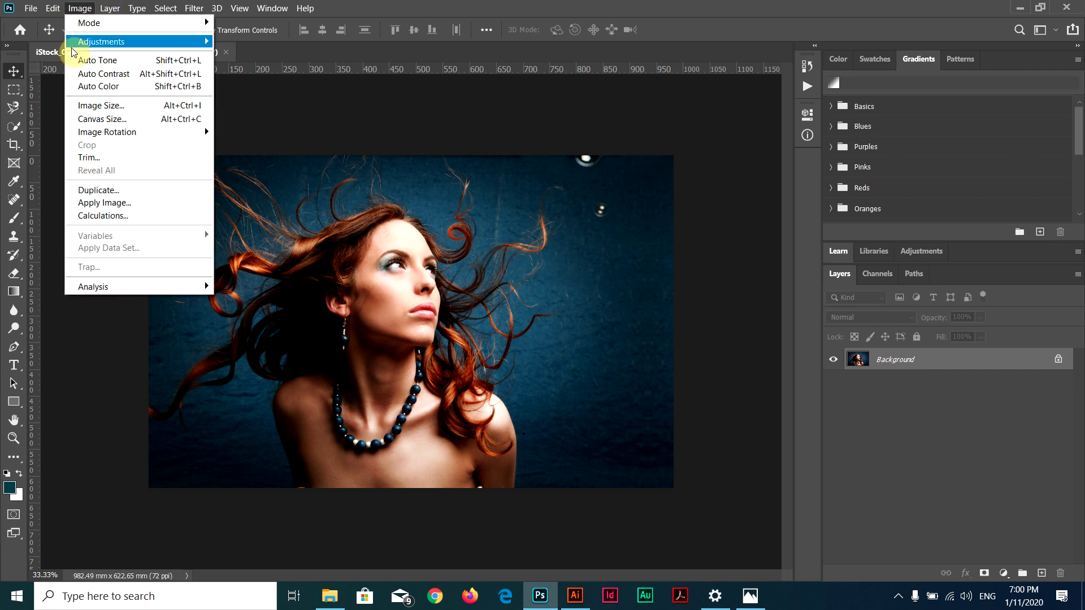
click(115, 105)
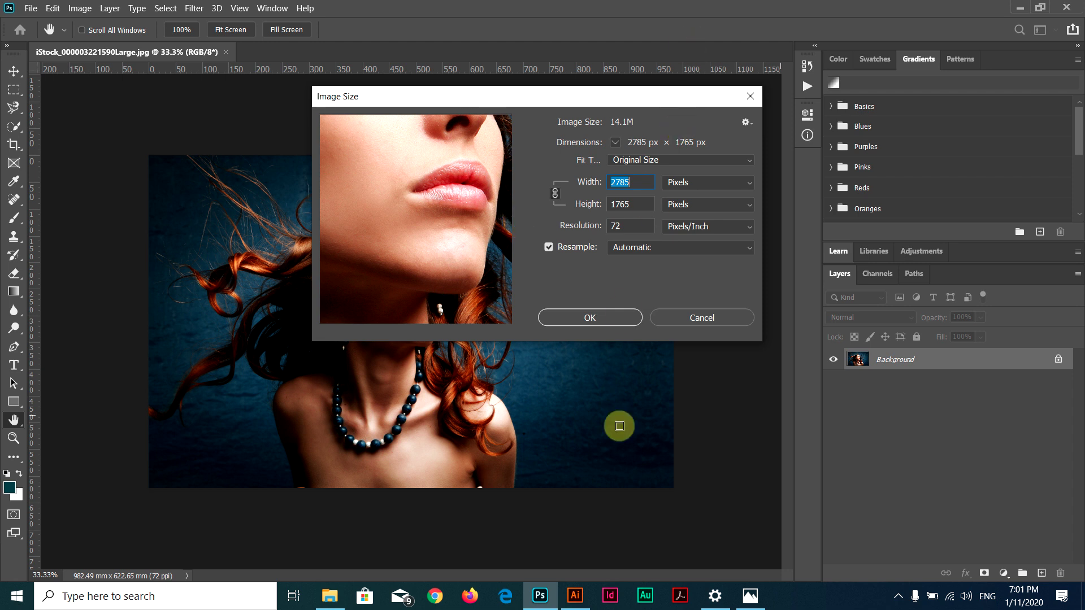
Step: Minimize all windows with the taskbar's Show the desktop, then bring up the desktop context menu
right_click(814, 604)
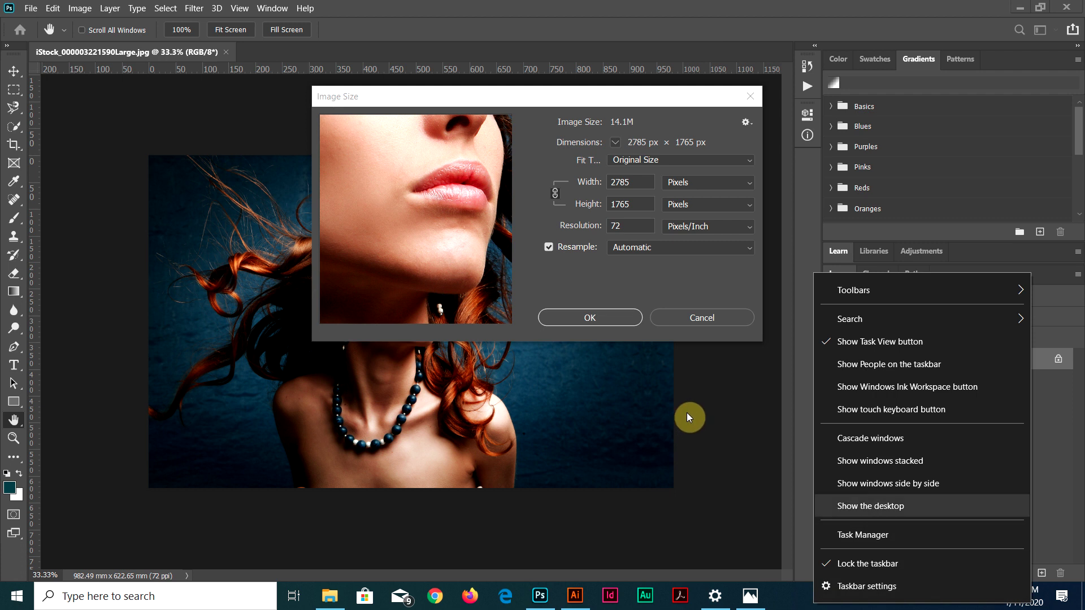
key(Down)
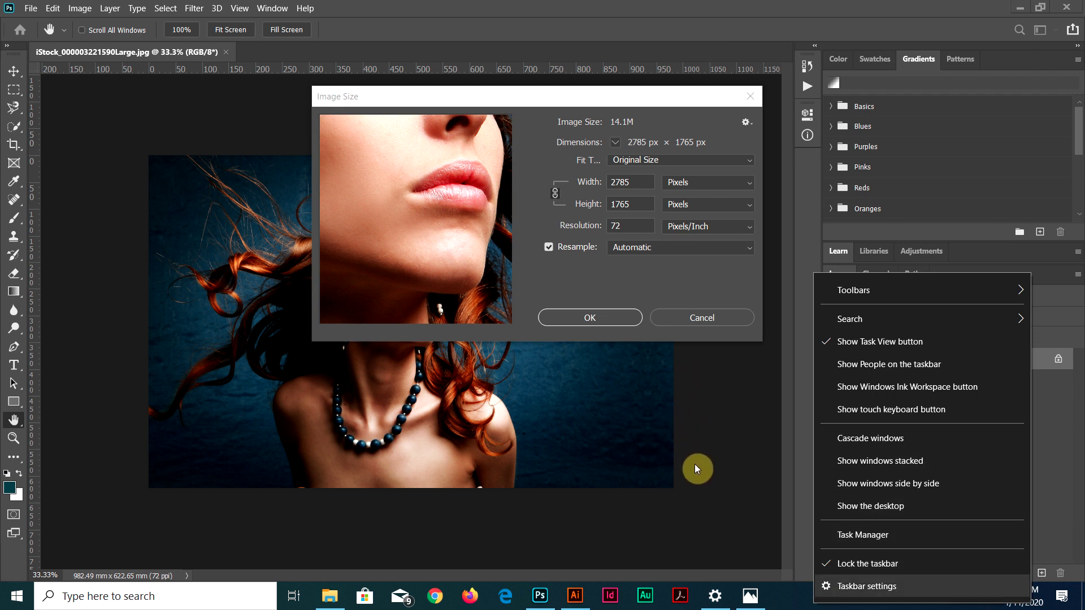
key(Up)
key(Up)
key(Up)
key(Up)
key(Up)
key(Down)
key(Up)
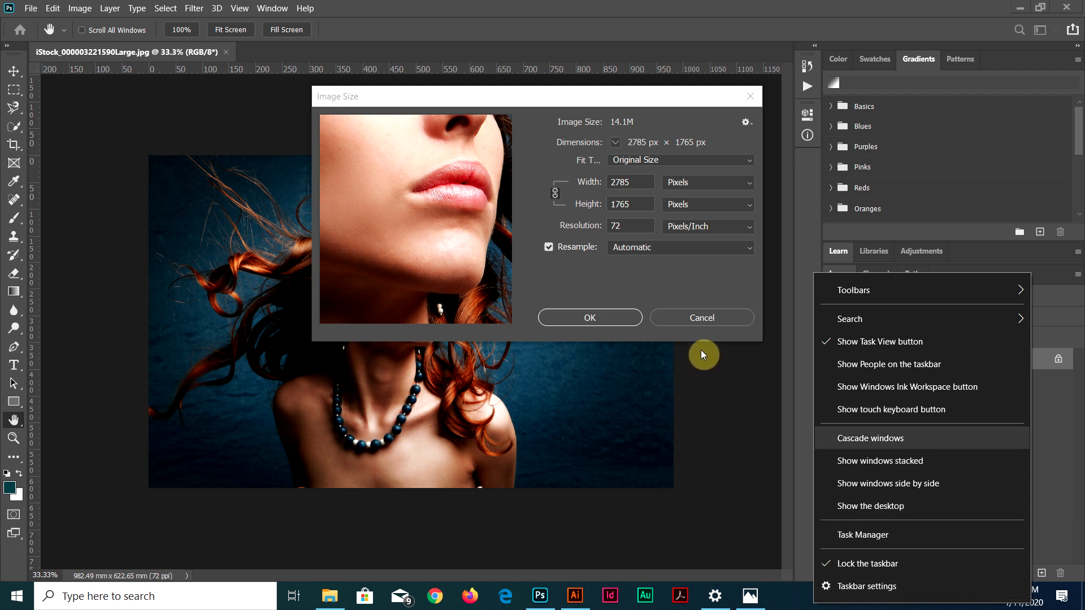
key(Up)
key(Up)
key(Up)
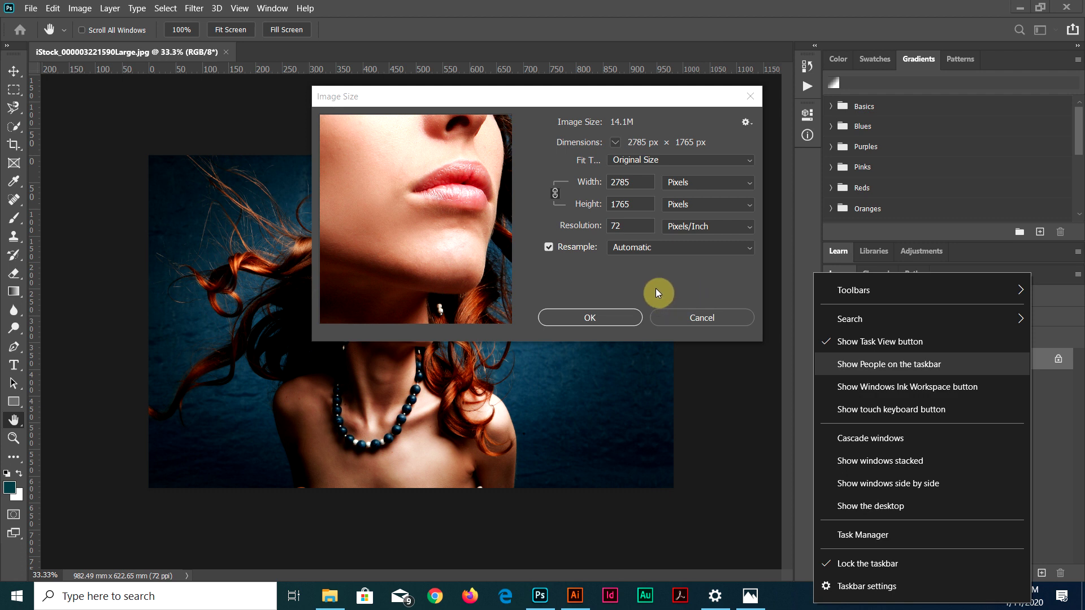
key(Down)
key(Down)
key(Down)
key(Down)
key(Down)
key(Down)
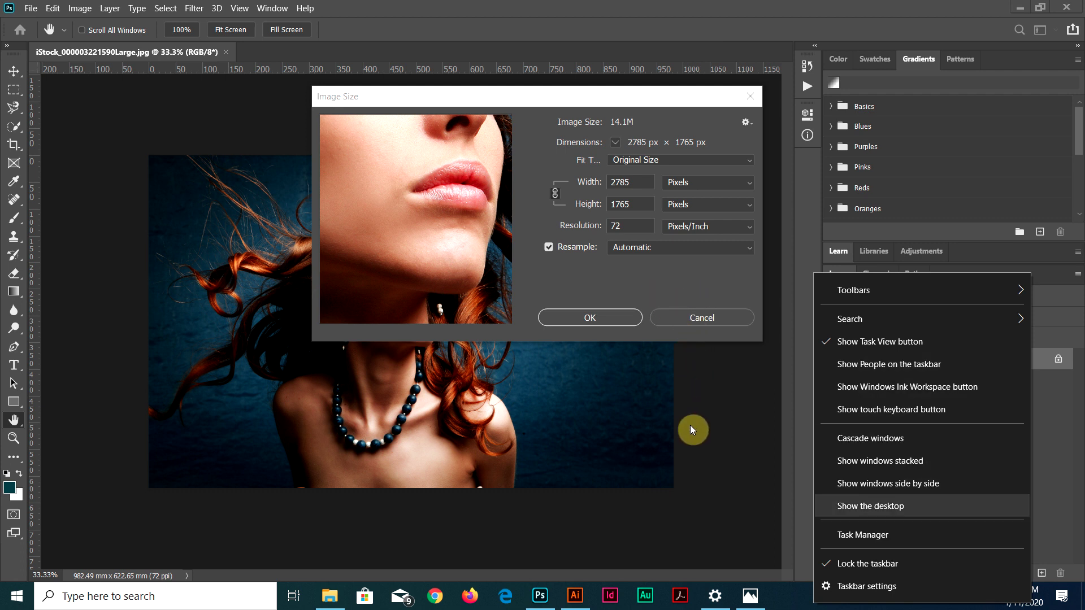
key(Return)
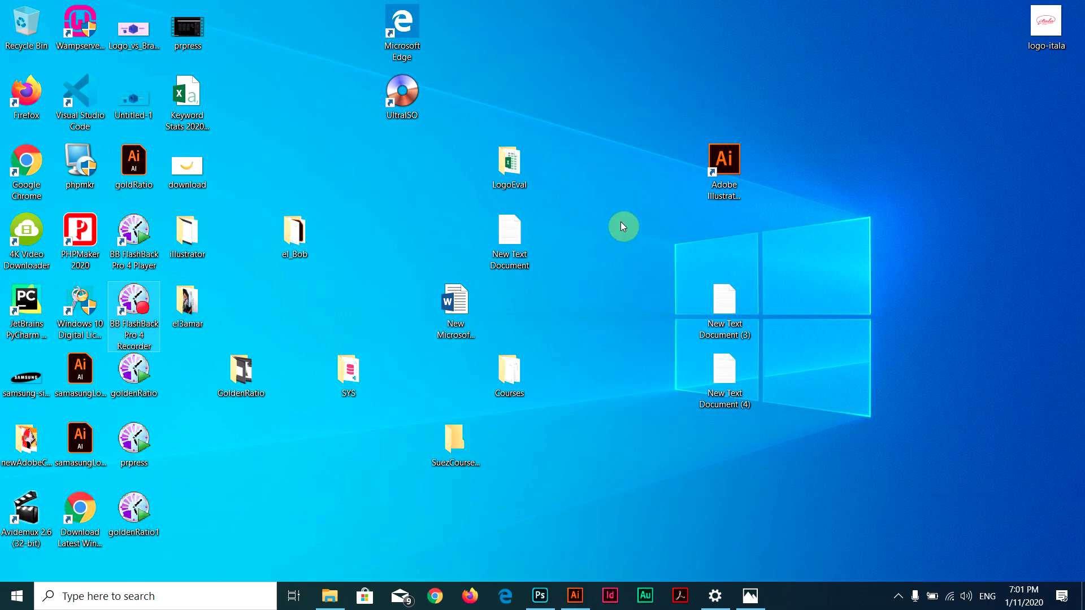
right_click(779, 218)
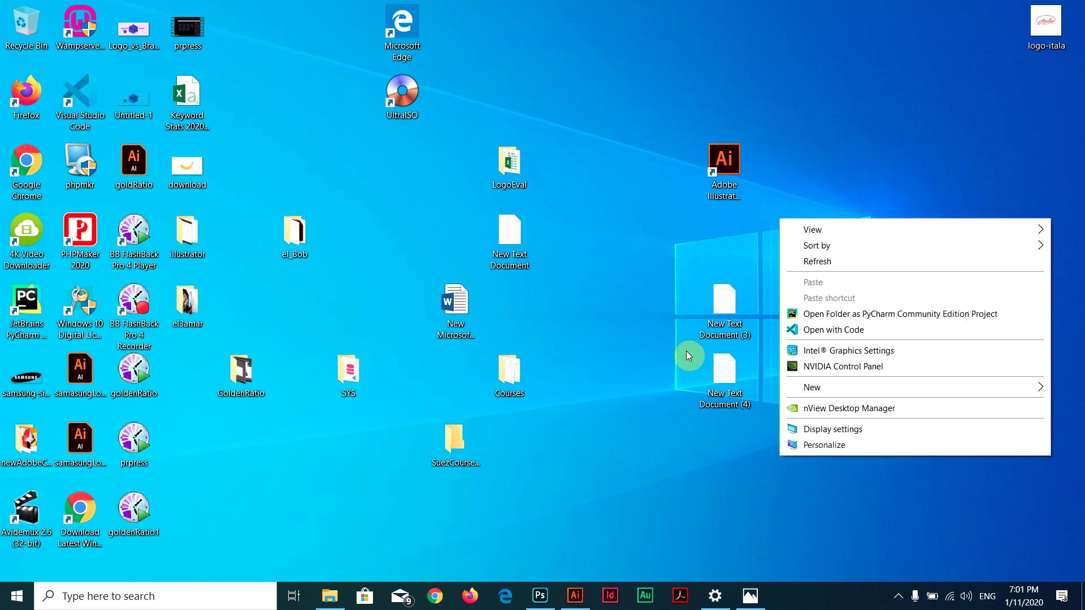
Step: Check Display settings (1920 × 1080, 125% scale, duplicated displays), then return to Photoshop
click(859, 431)
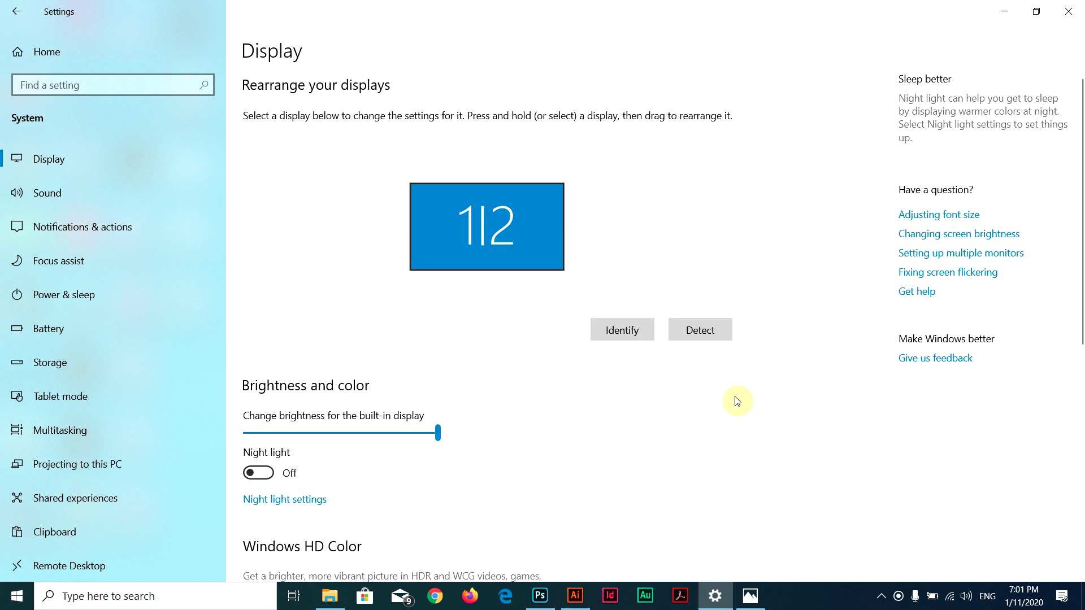
scroll(589, 359, down, 1)
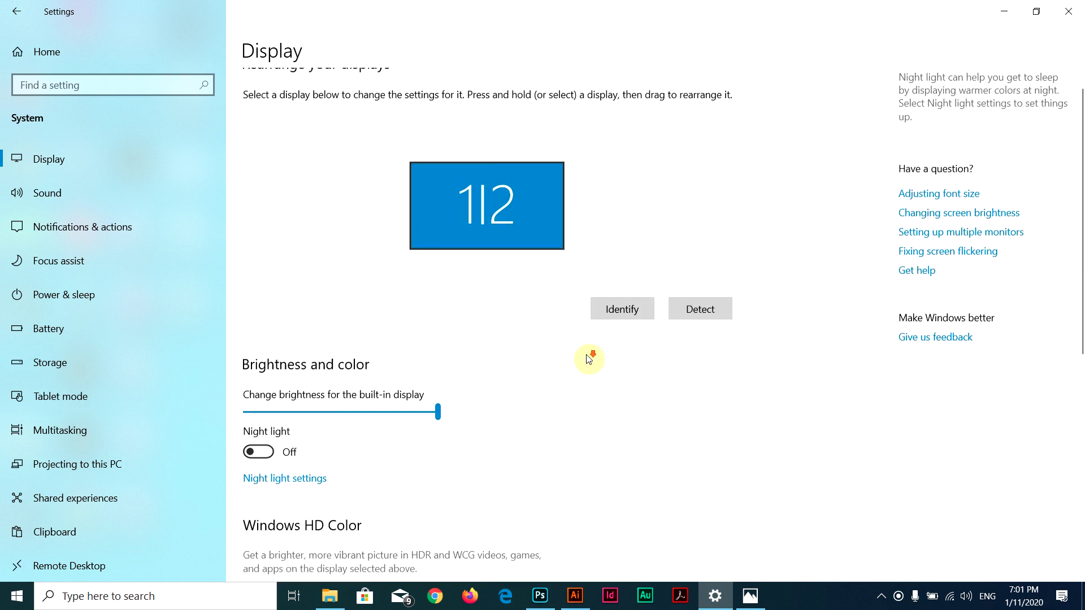
scroll(589, 360, down, 3)
scroll(589, 360, down, 2)
scroll(589, 360, down, 3)
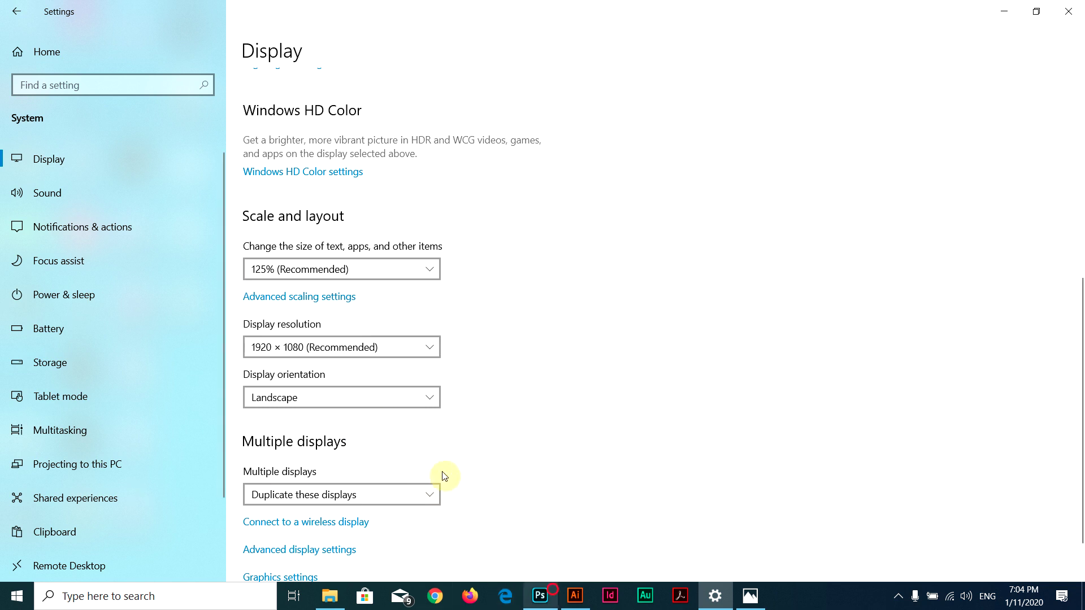
key(alt+Tab)
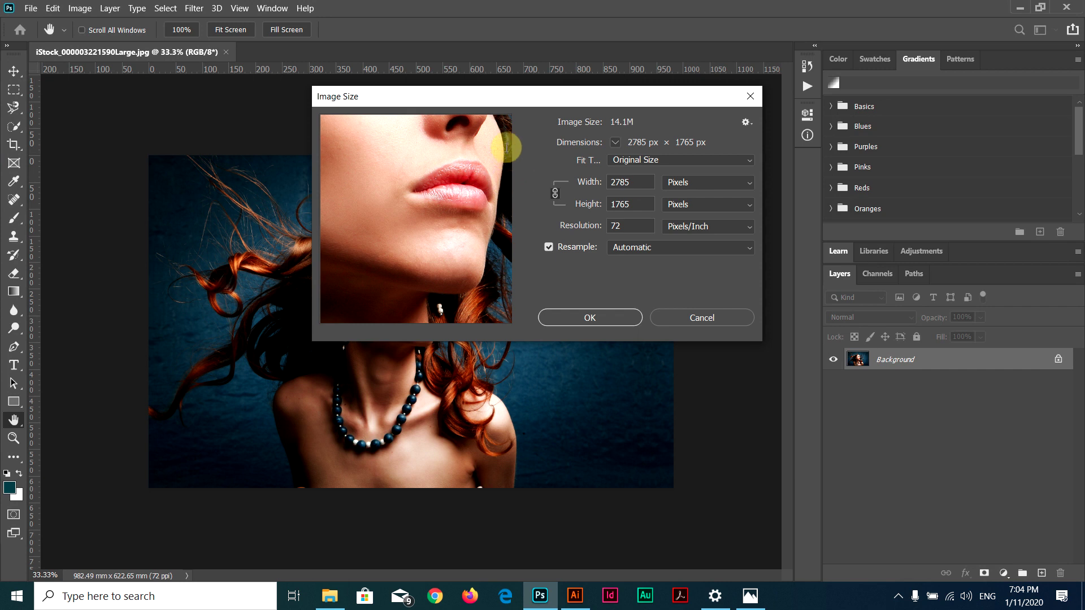
Step: Enter 2048 as the portrait's pixel width in the Image Size dialog
text(2)
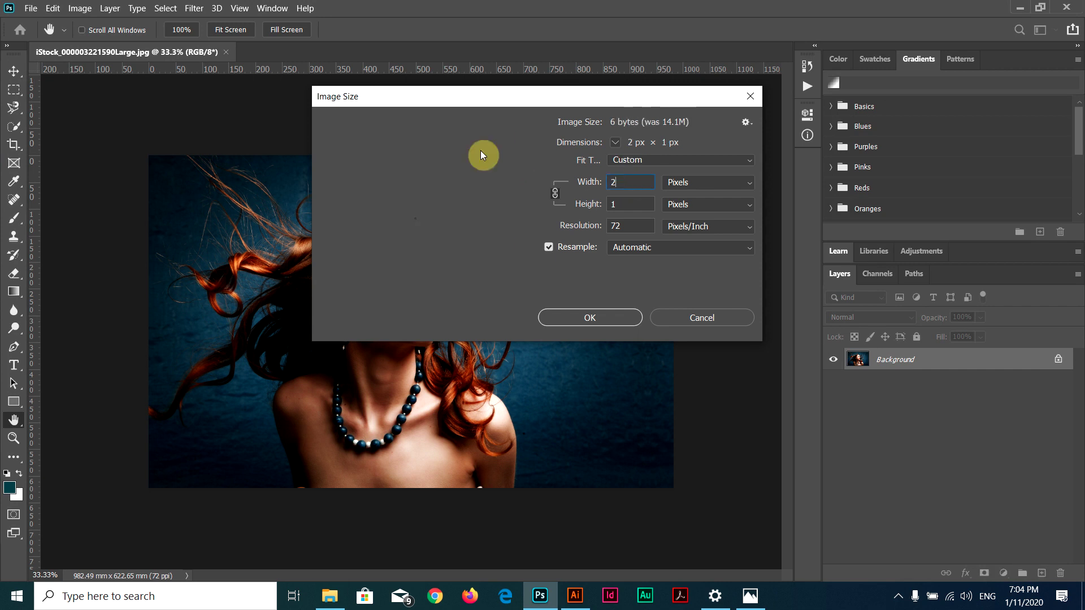
text(048)
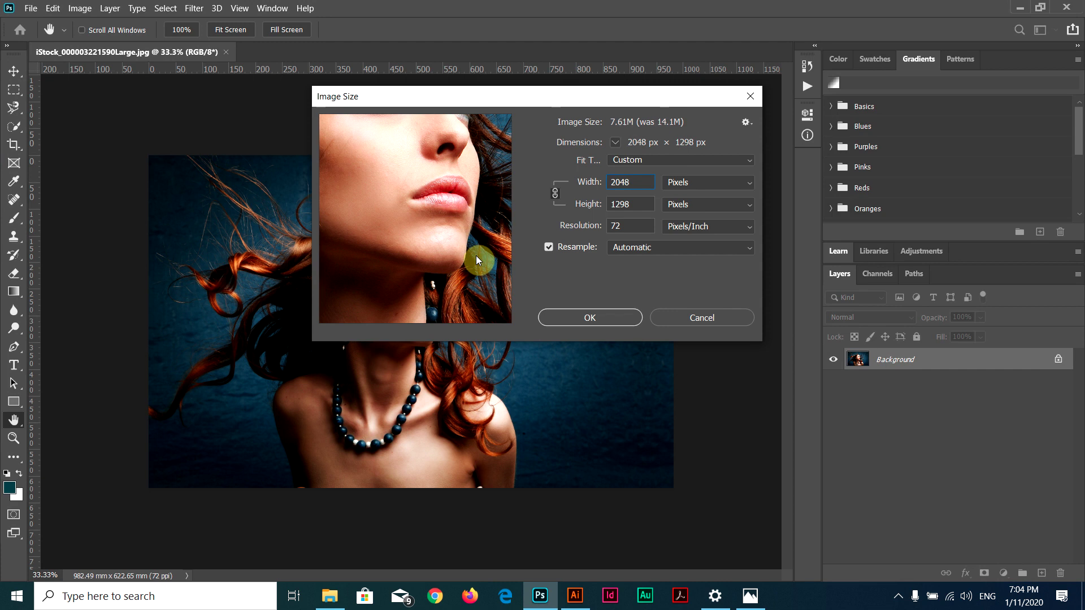
Step: Apply the 2048 px resize, fit the portrait on screen, and open the File menu
click(592, 319)
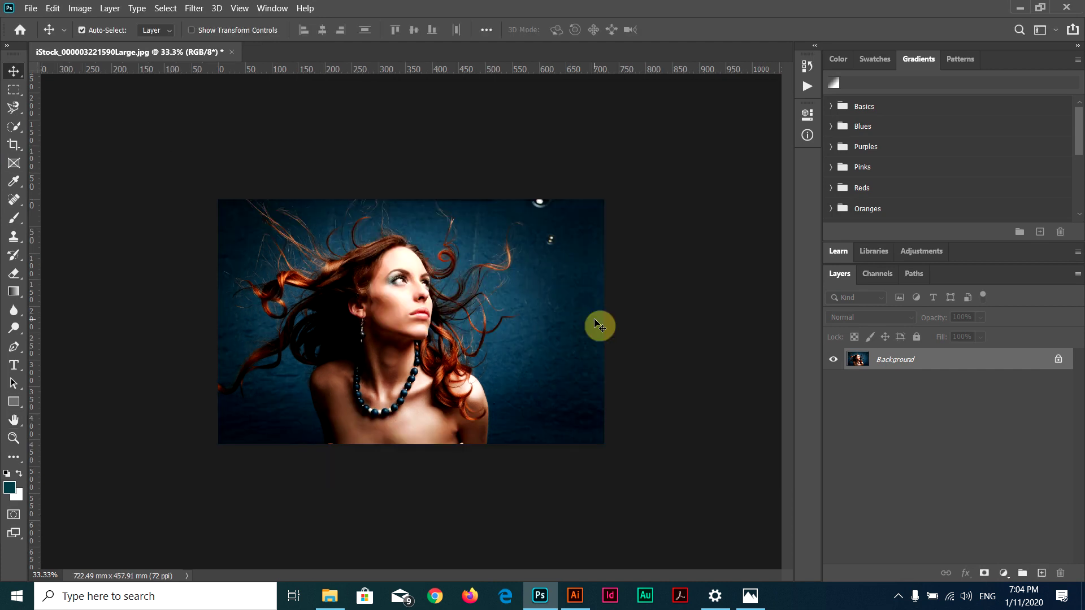
key(ctrl+0)
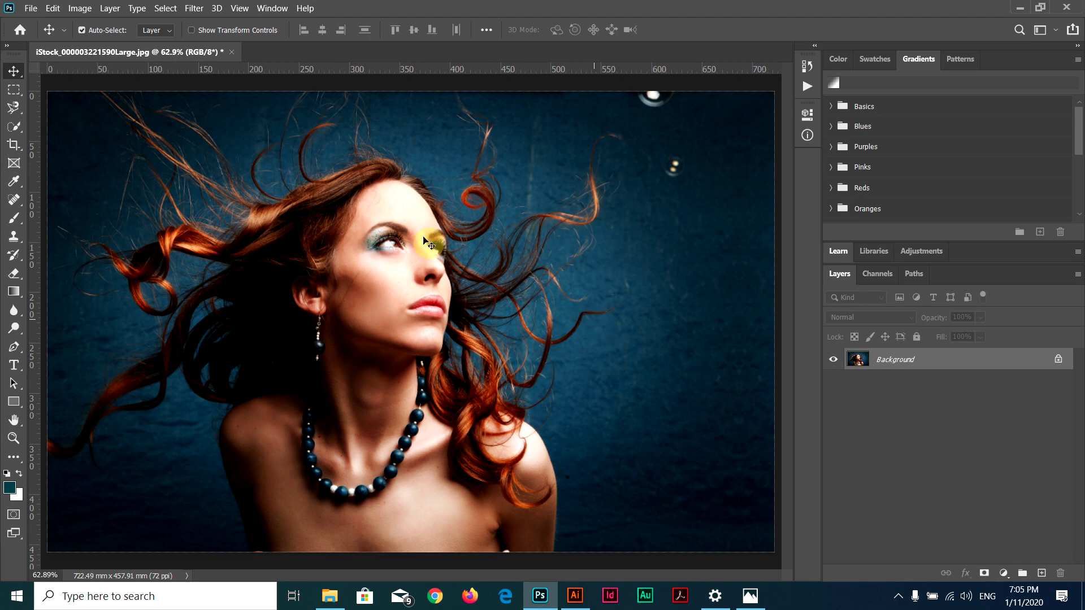
click(31, 9)
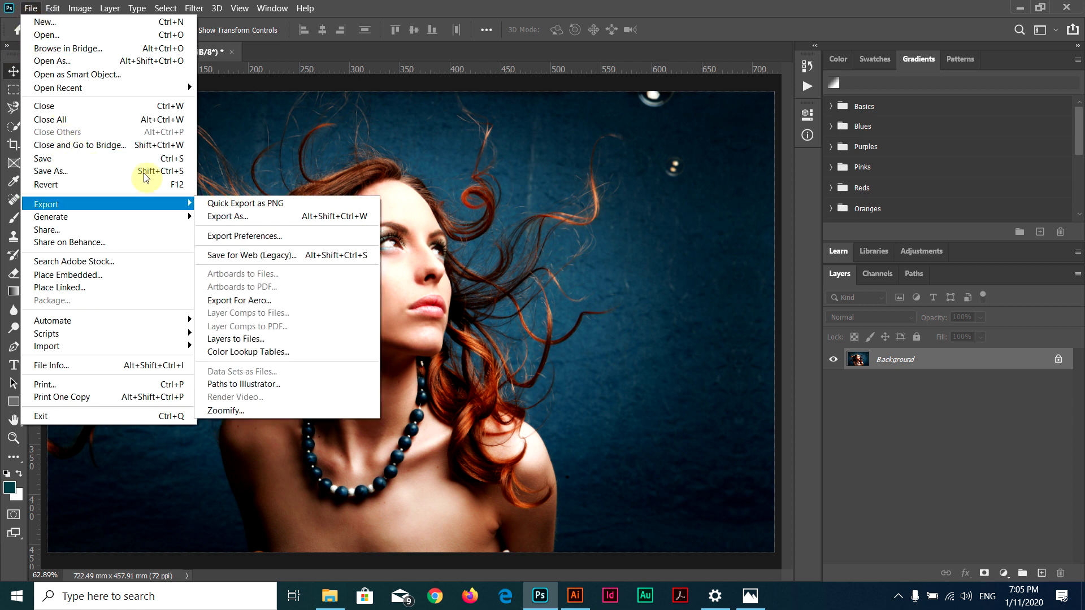
mouse_move(47, 204)
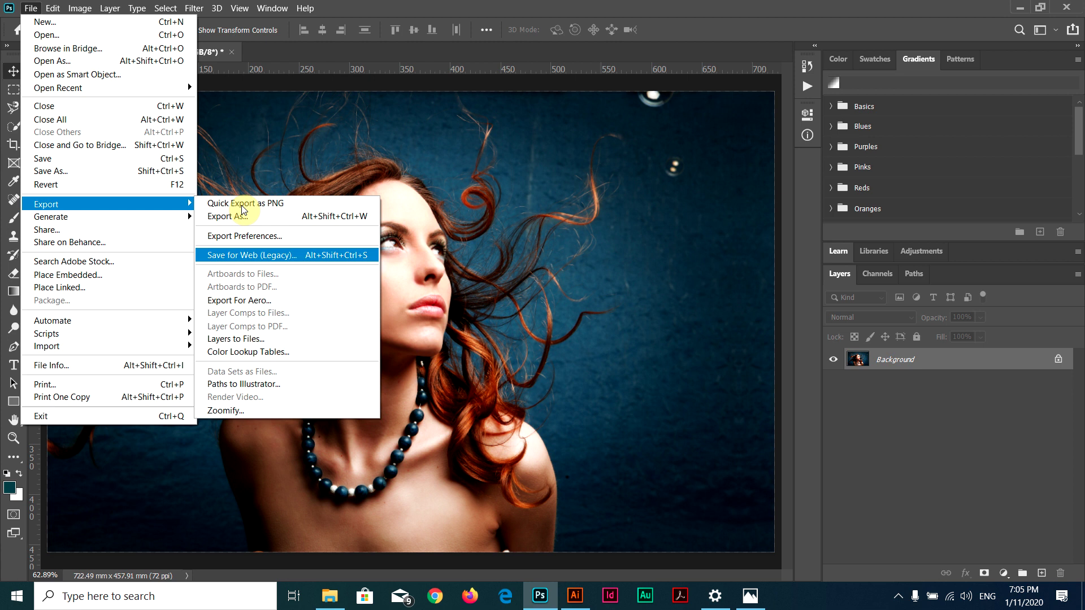
Step: Launch Save for Web (Legacy) and show four fitted previews in 4-Up view
key(Return)
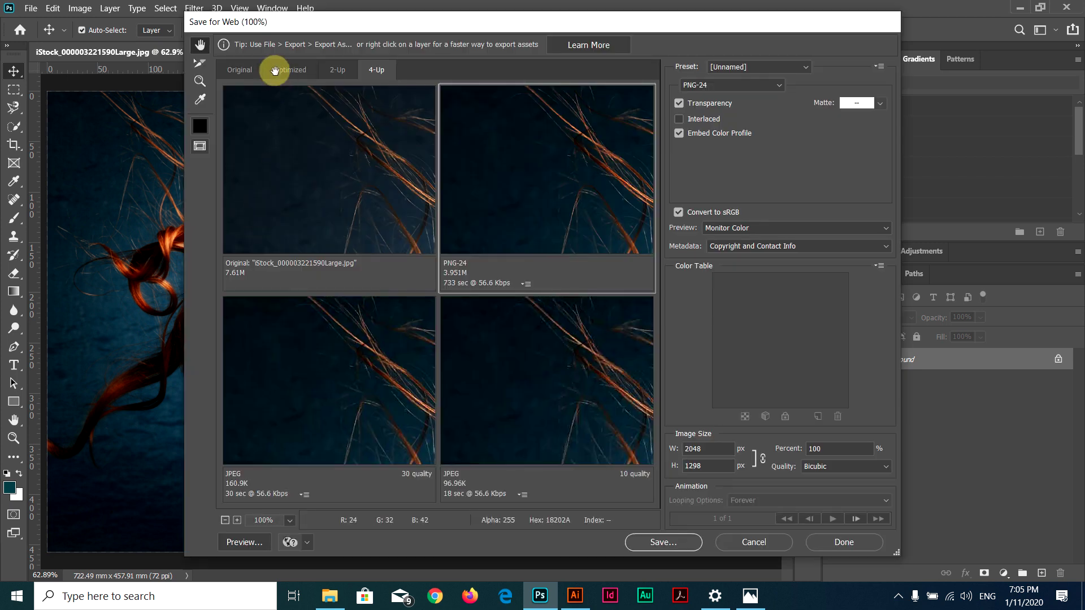
click(338, 70)
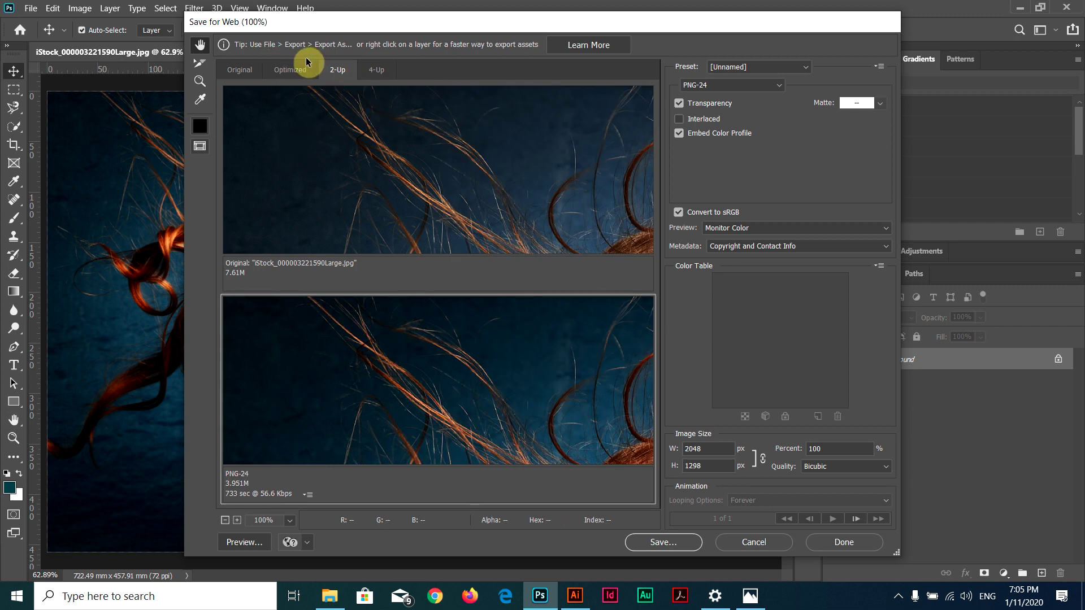
click(377, 70)
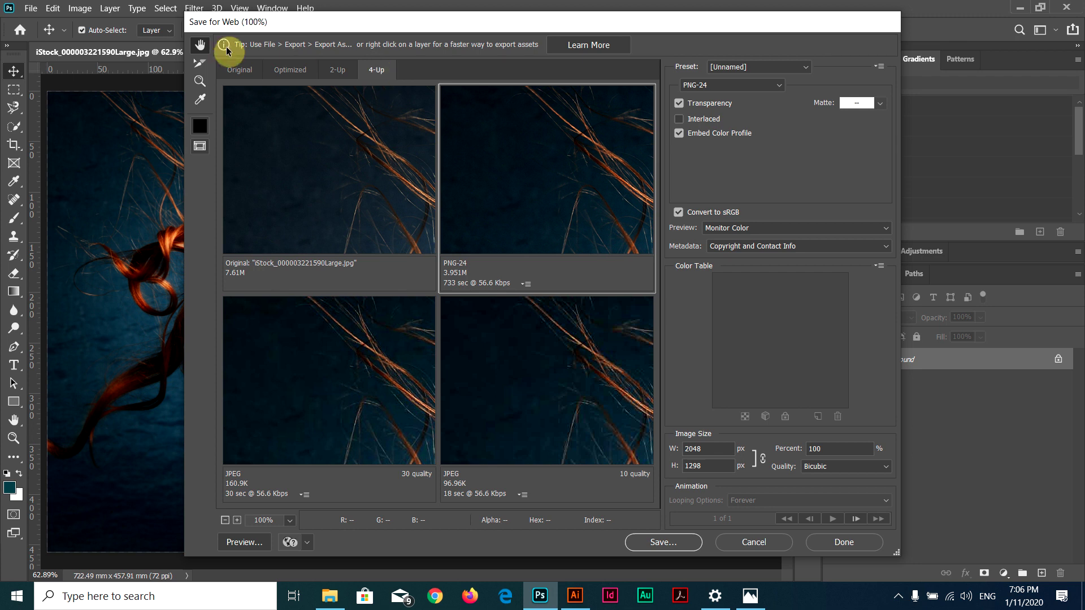
click(340, 183)
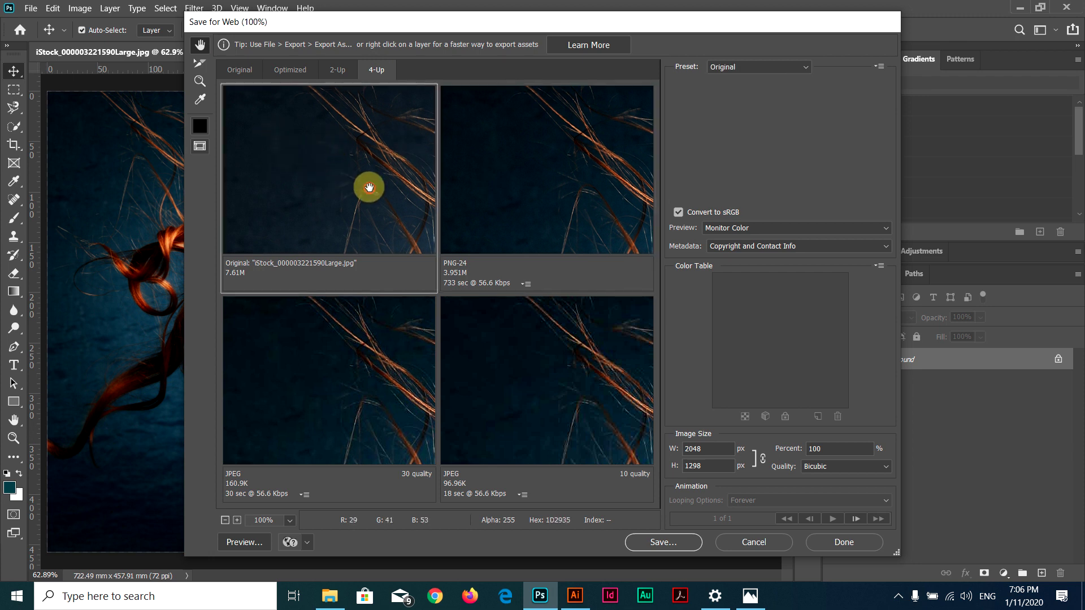
key(ctrl+0)
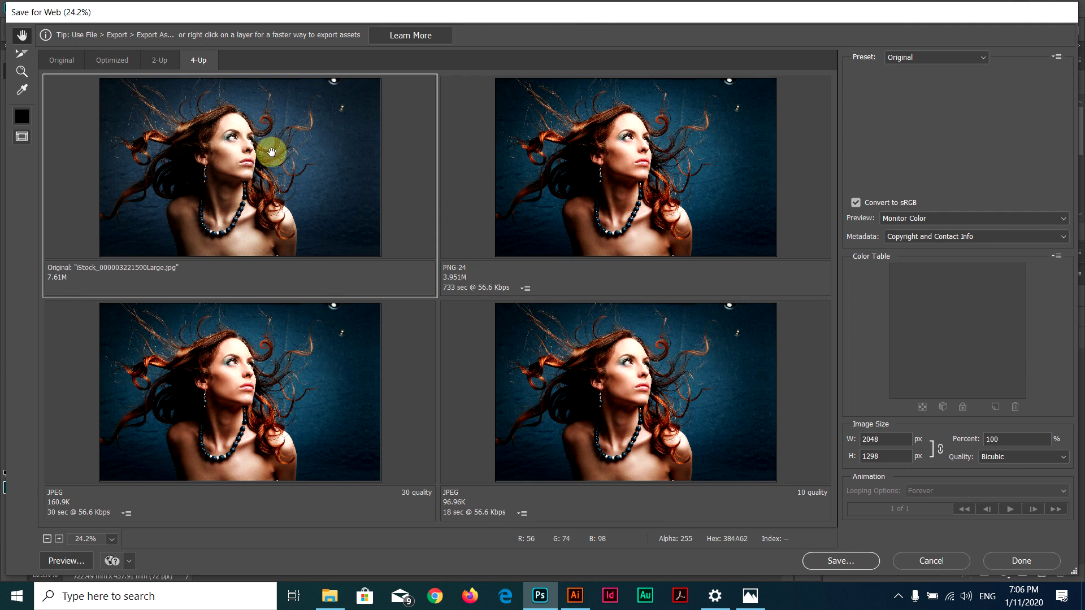
Step: Compare the PNG-24, quality-30 and quality-10 JPEG previews, ending on PNG-24
click(530, 193)
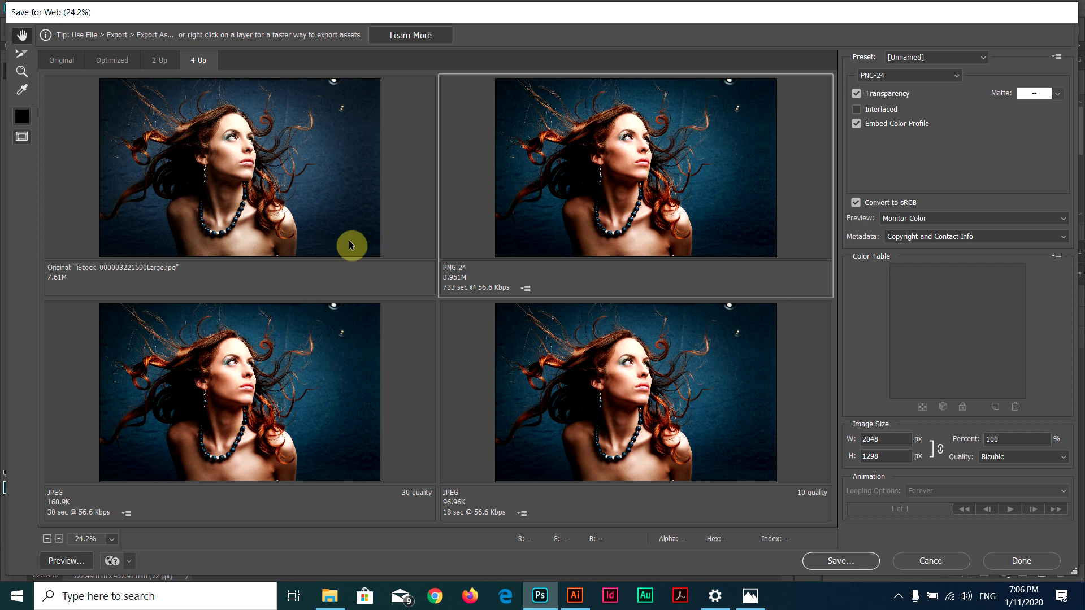
click(233, 294)
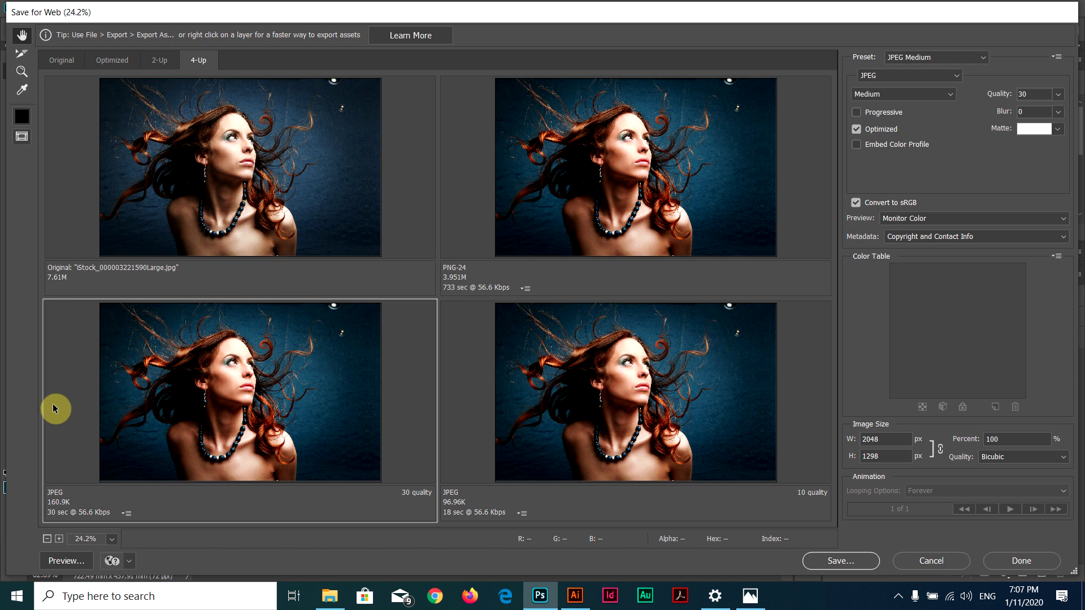
click(586, 320)
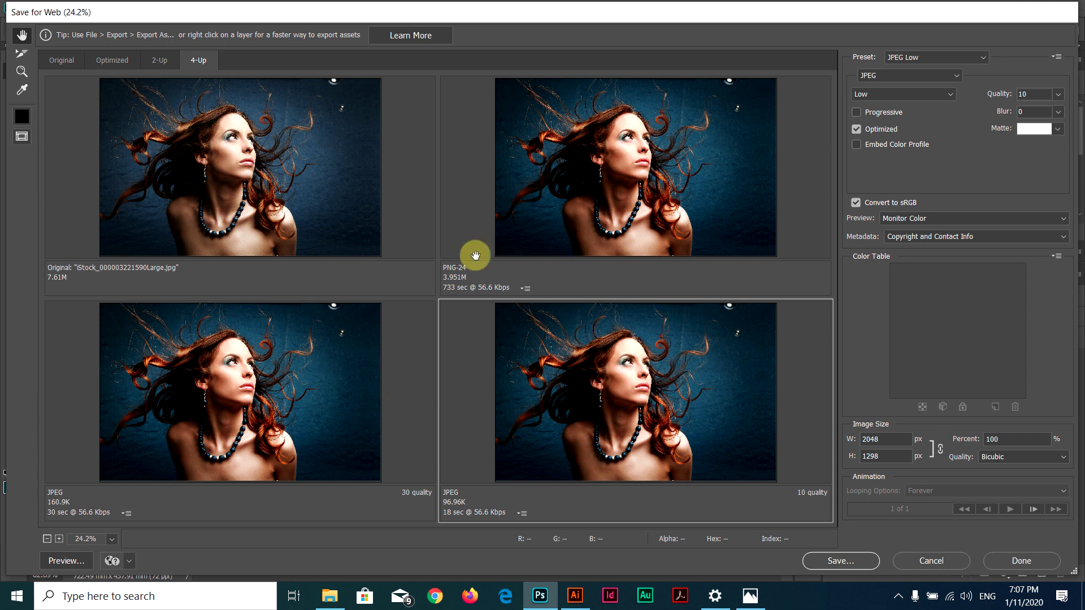
click(509, 228)
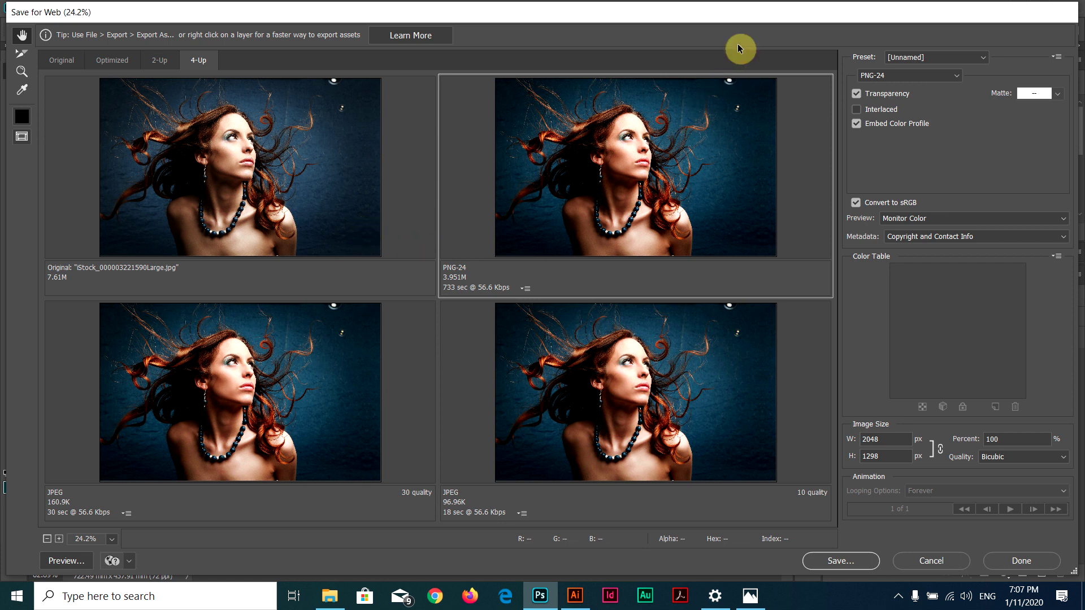
Step: Turn the PNG-24 preview into a JPEG High at quality 70 (517.6K)
click(922, 57)
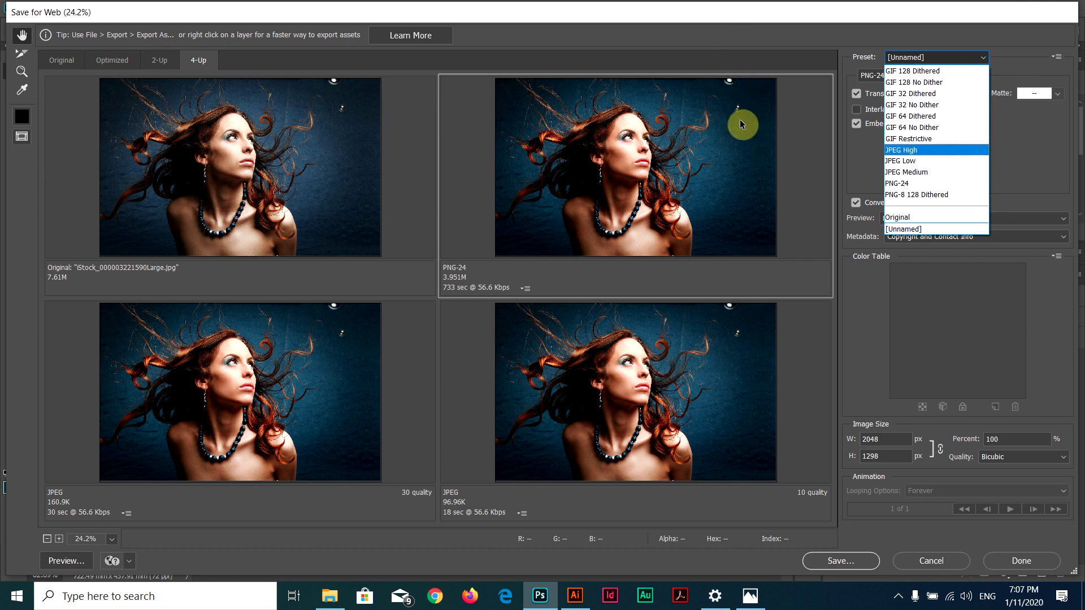
click(926, 150)
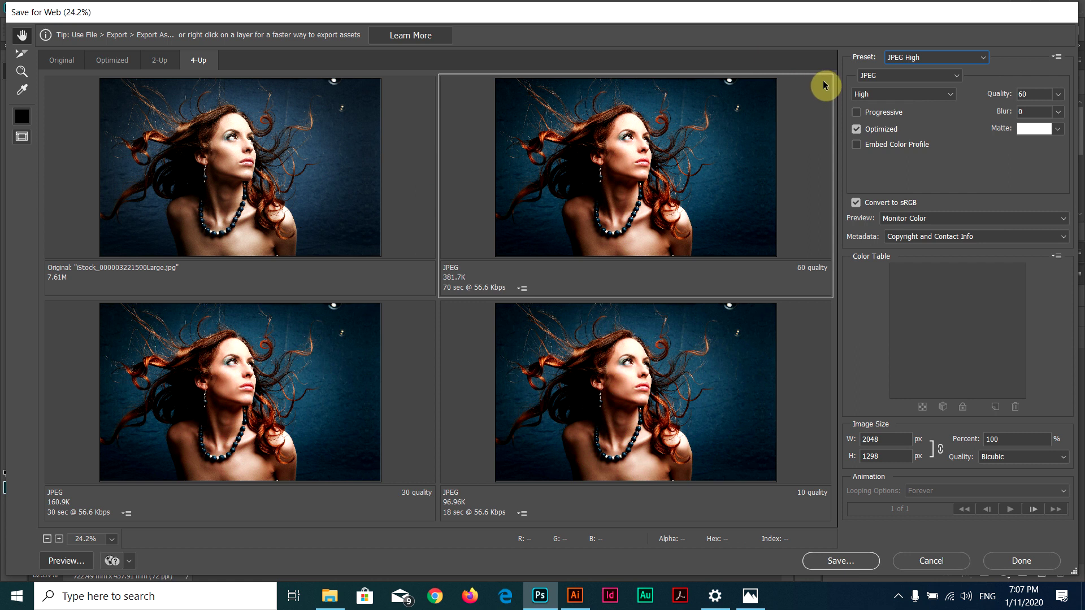
click(1058, 94)
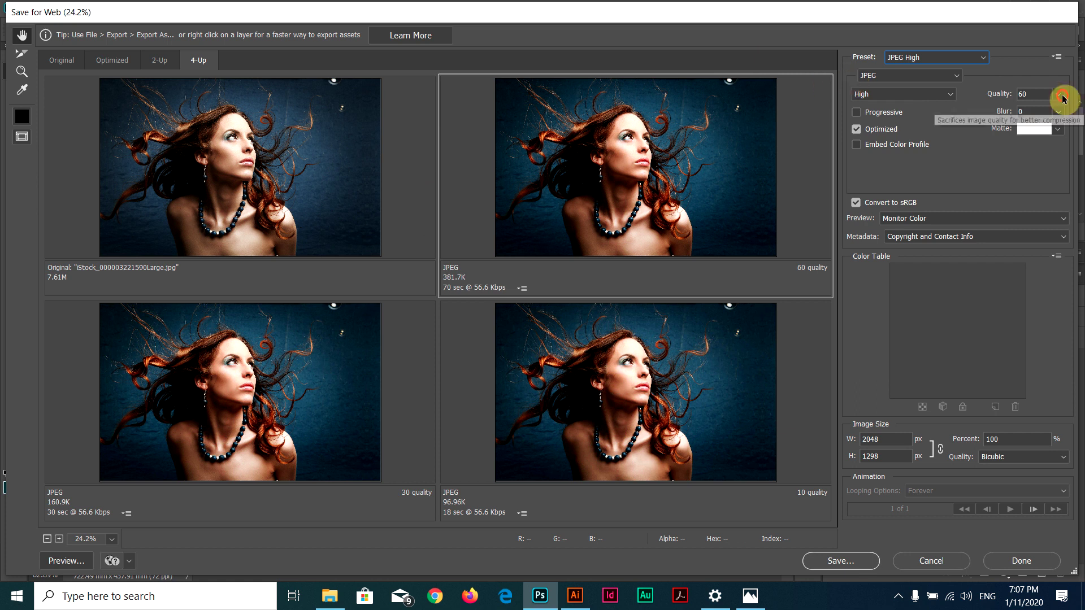
drag(1030, 114, 1059, 113)
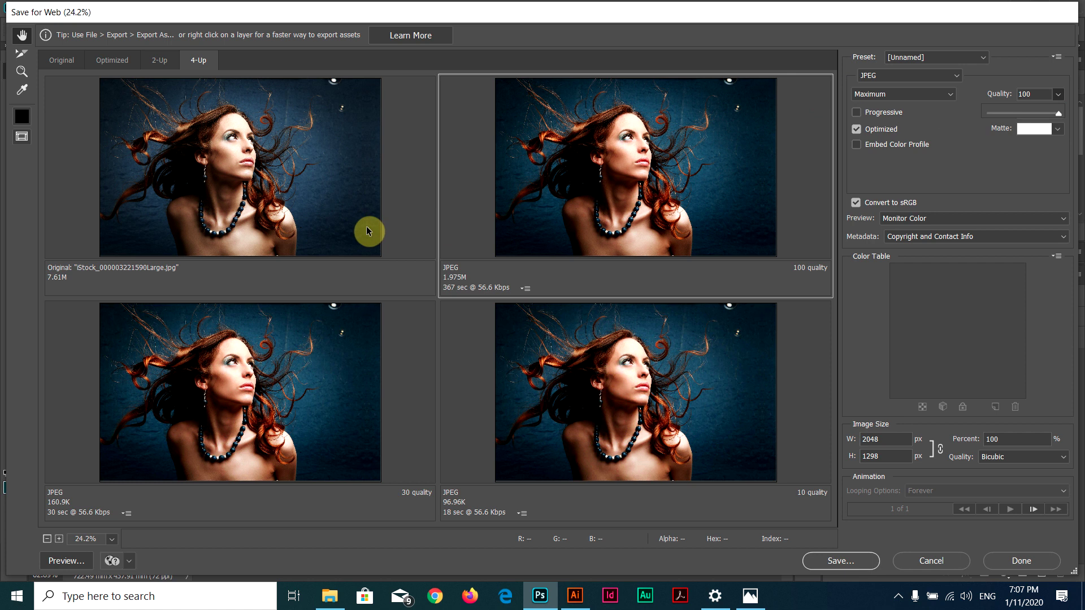
click(1031, 95)
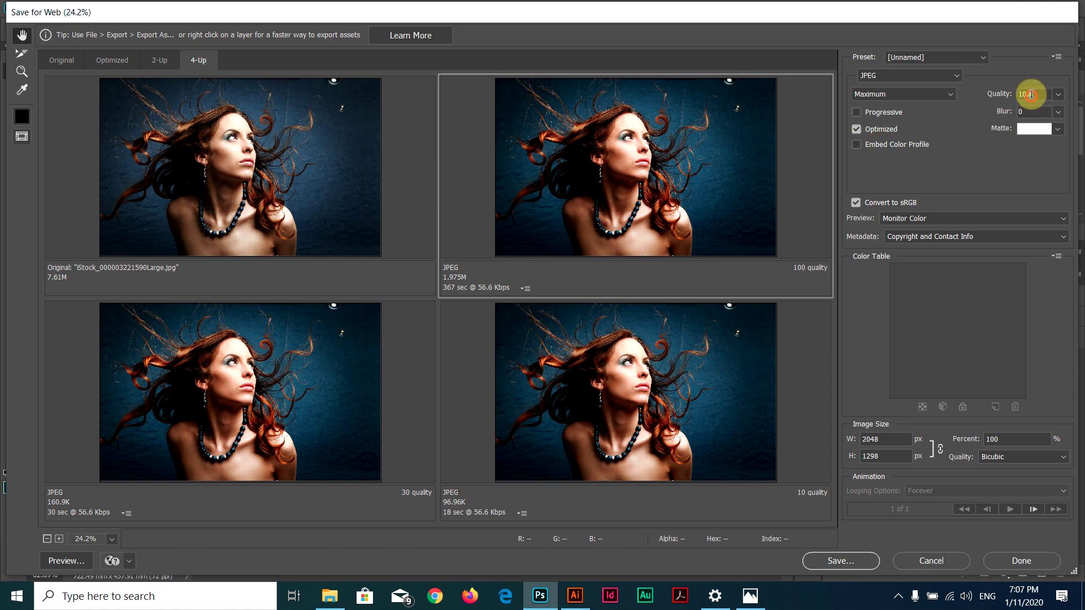
double_click(1031, 95)
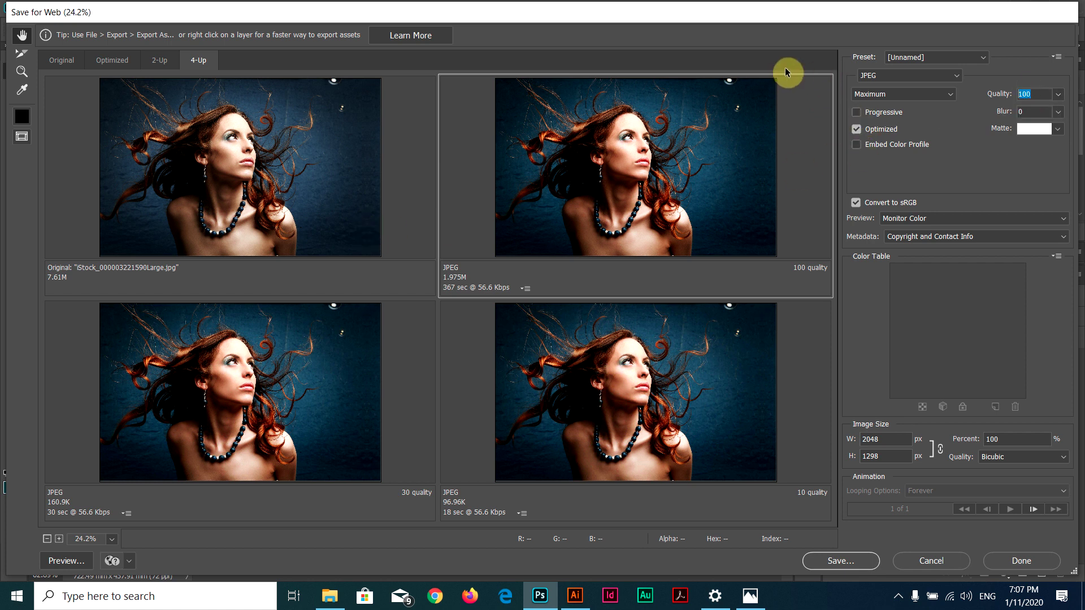
text(70)
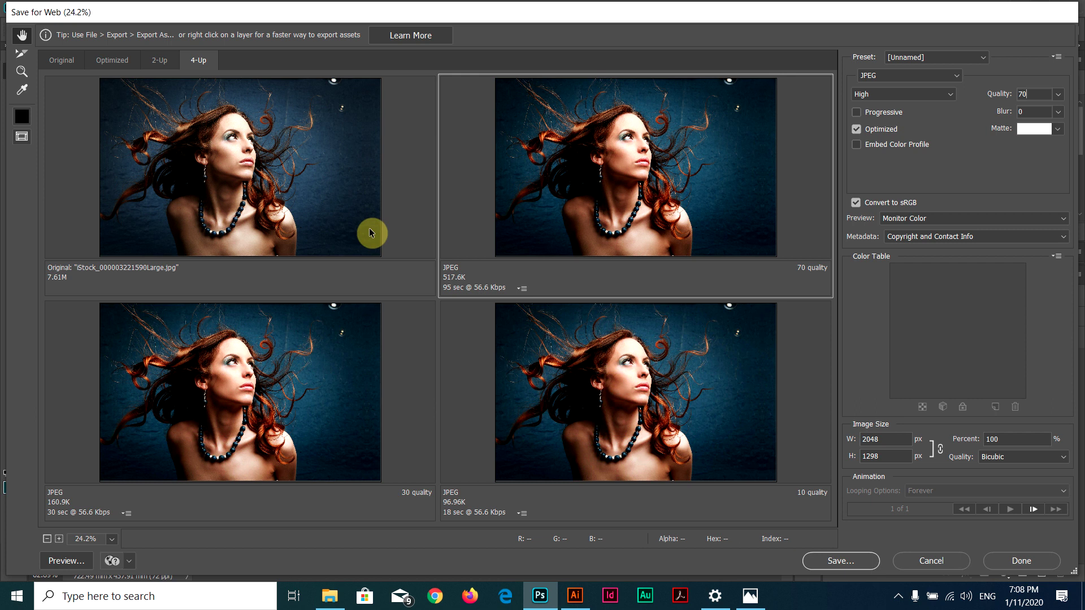
click(310, 376)
Step: Select the quality 70 JPEG preview and zoom all four previews to 200% on the hair
click(548, 186)
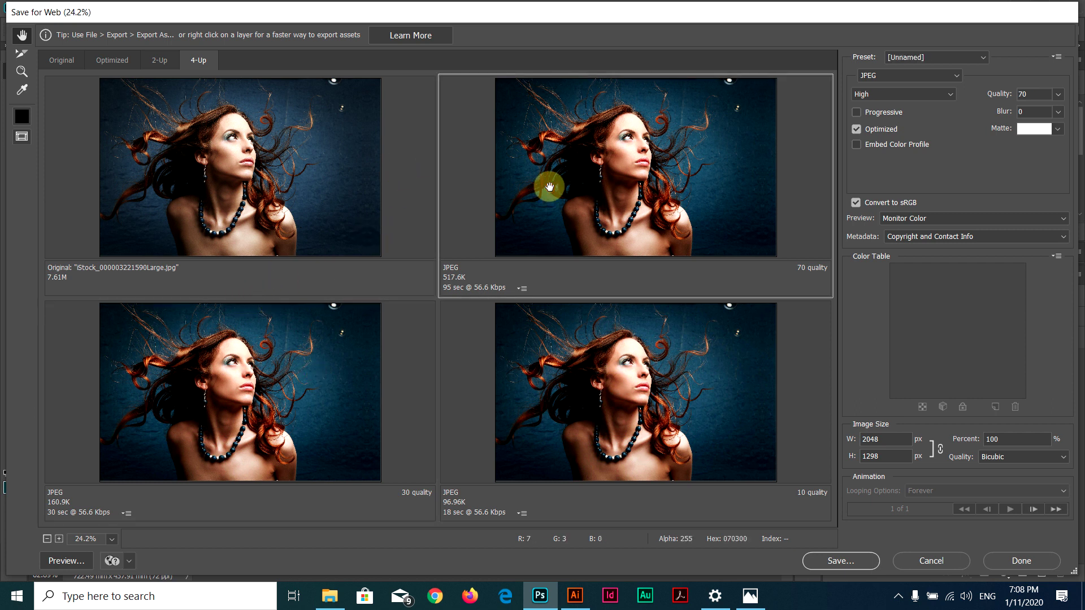
click(22, 71)
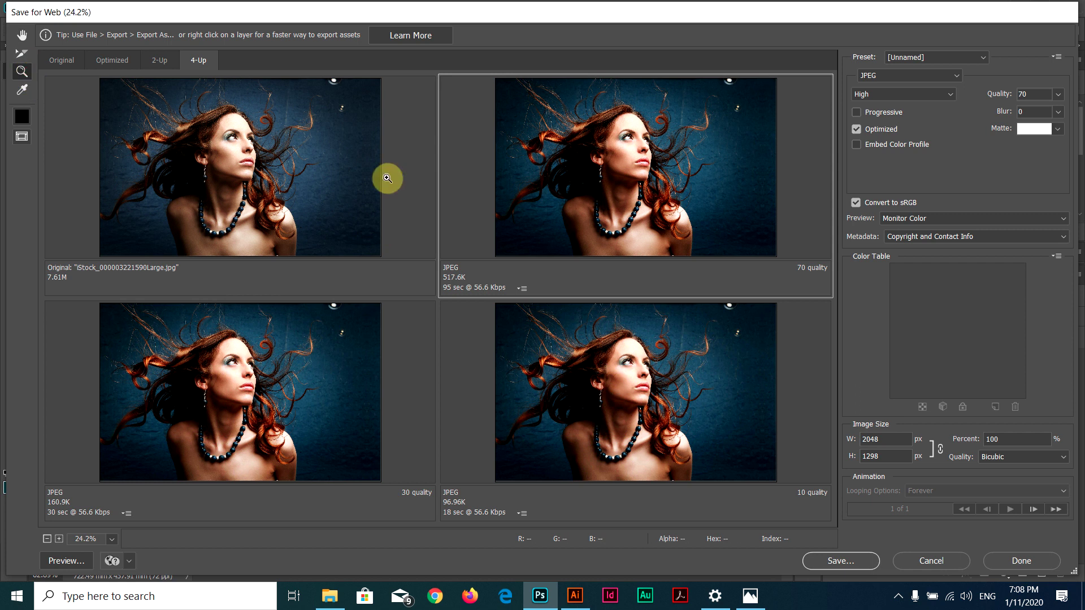
click(598, 138)
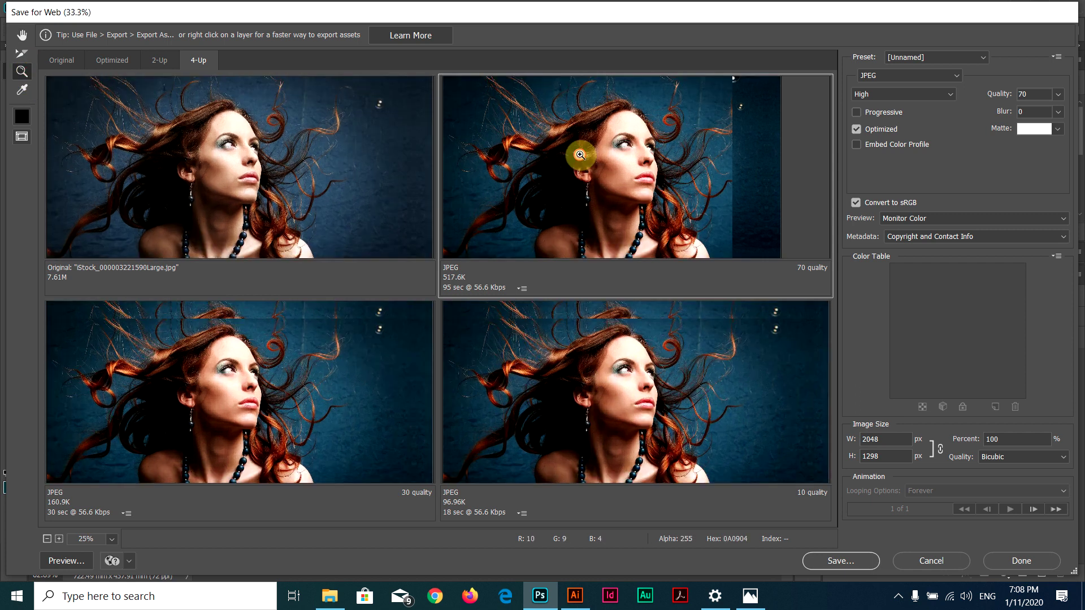
click(460, 121)
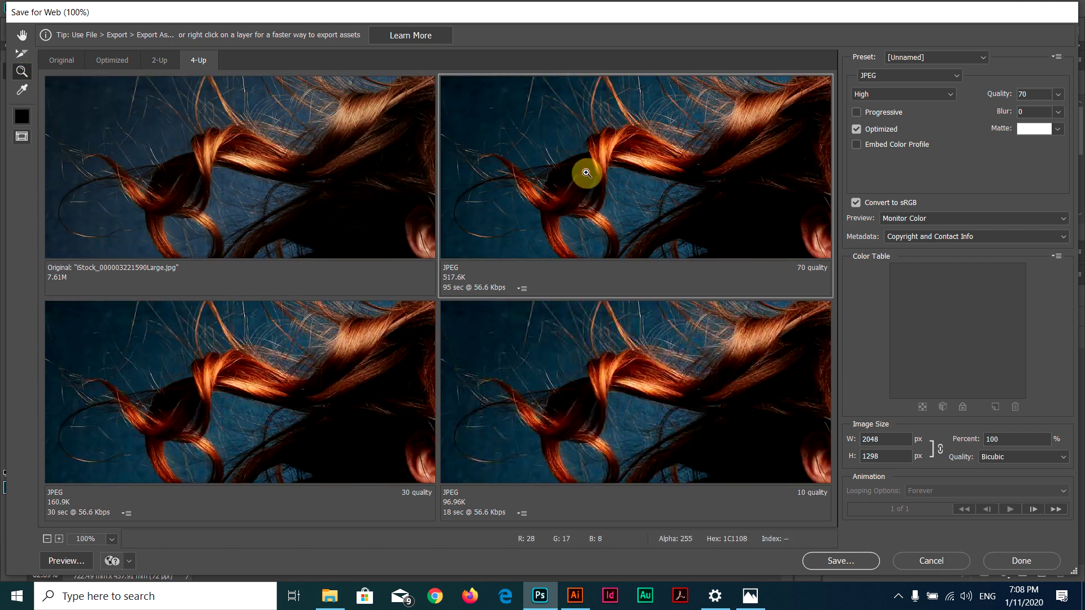
click(480, 154)
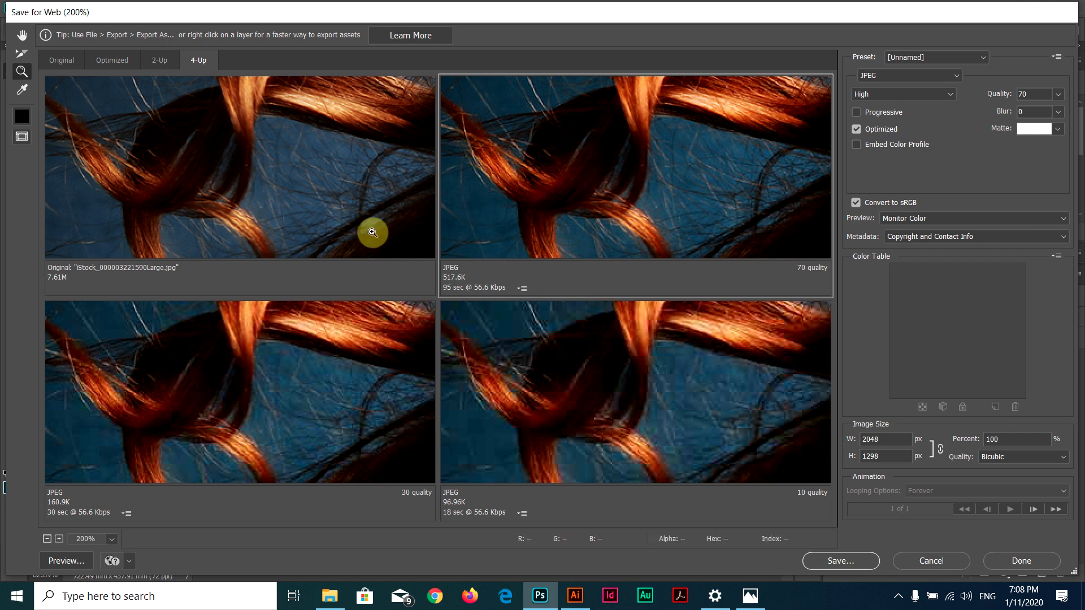
Step: Pan the 200% previews past the ear and neck to the nose and lips
click(23, 36)
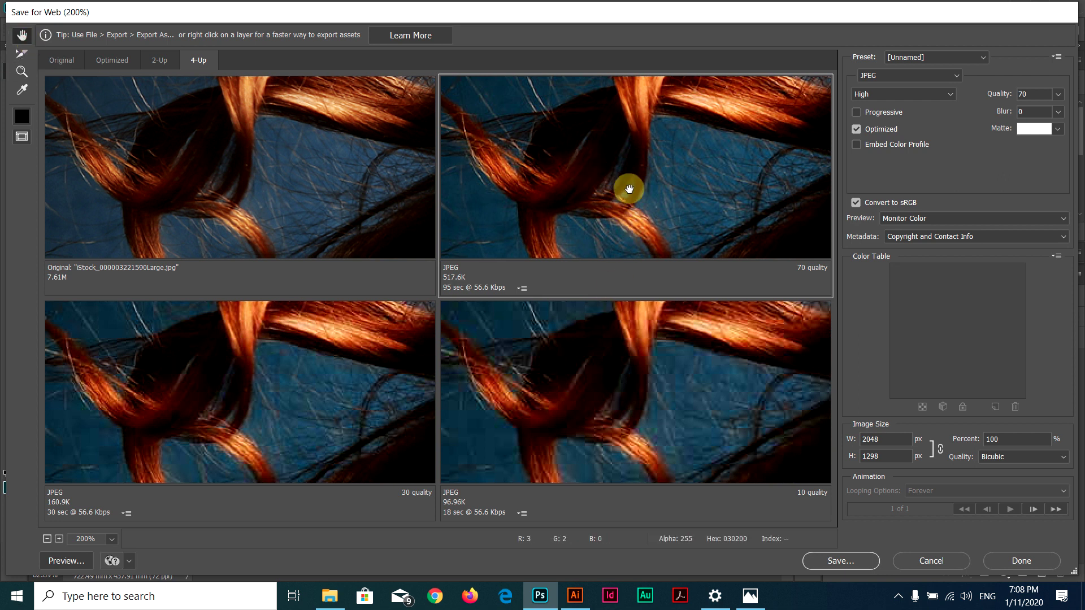
drag(519, 151, 518, 187)
drag(633, 166, 431, 120)
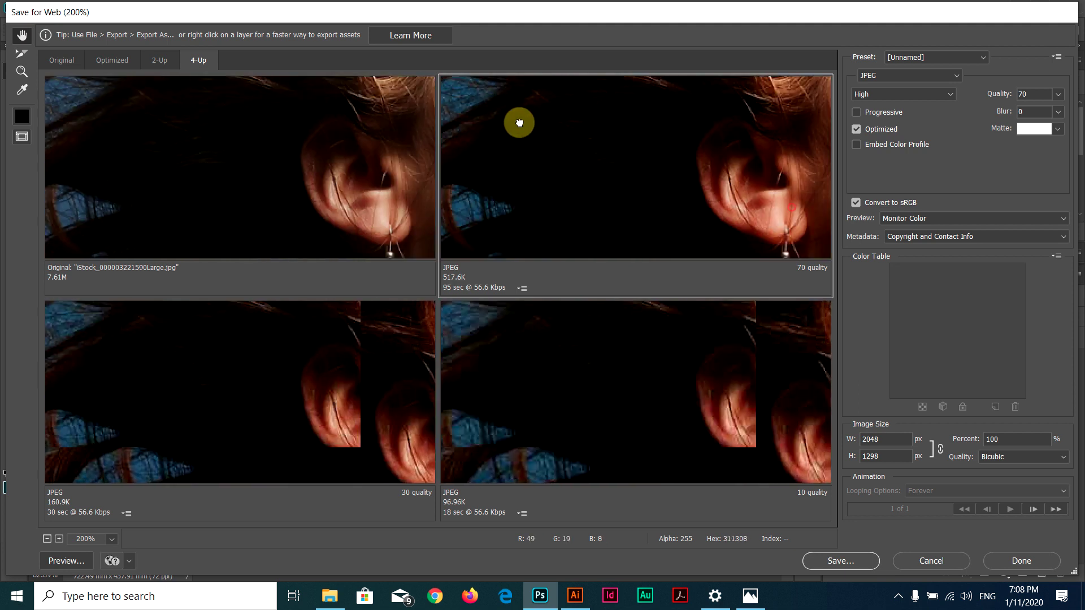
mouse_move(606, 121)
mouse_down()
mouse_move(484, 147)
mouse_move(426, 147)
mouse_move(416, 123)
mouse_move(442, 141)
mouse_up()
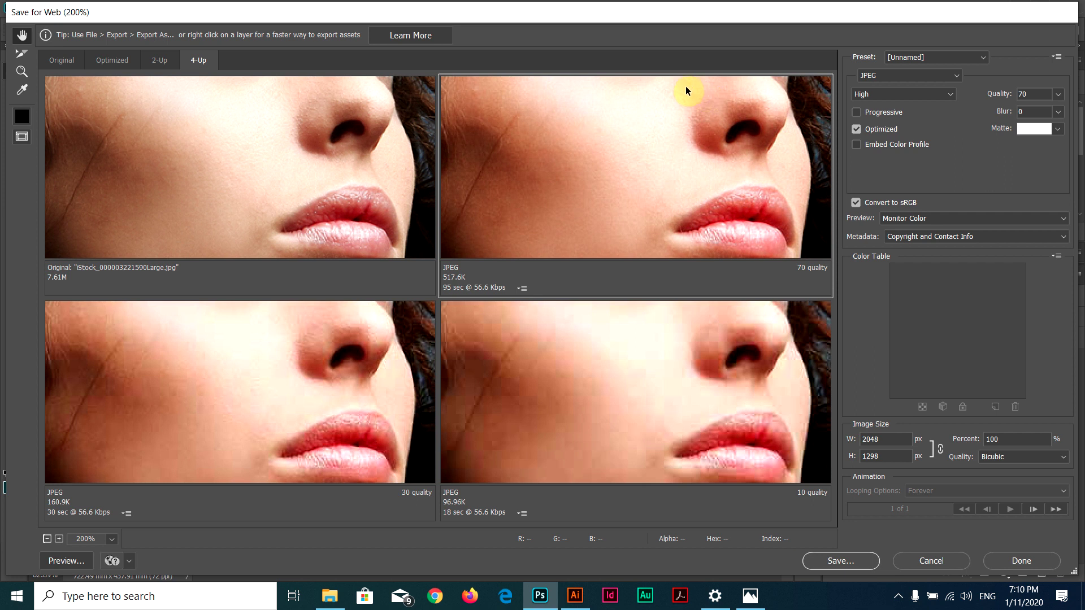
Step: Make the JPEG progressive and keep the quality 70 version as the output
click(856, 112)
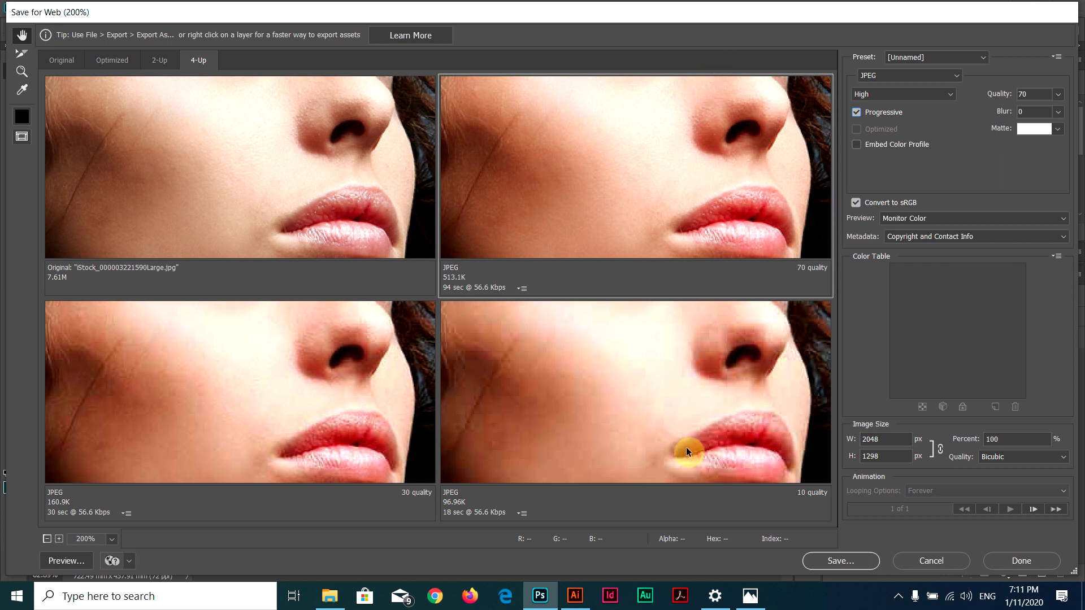
click(613, 333)
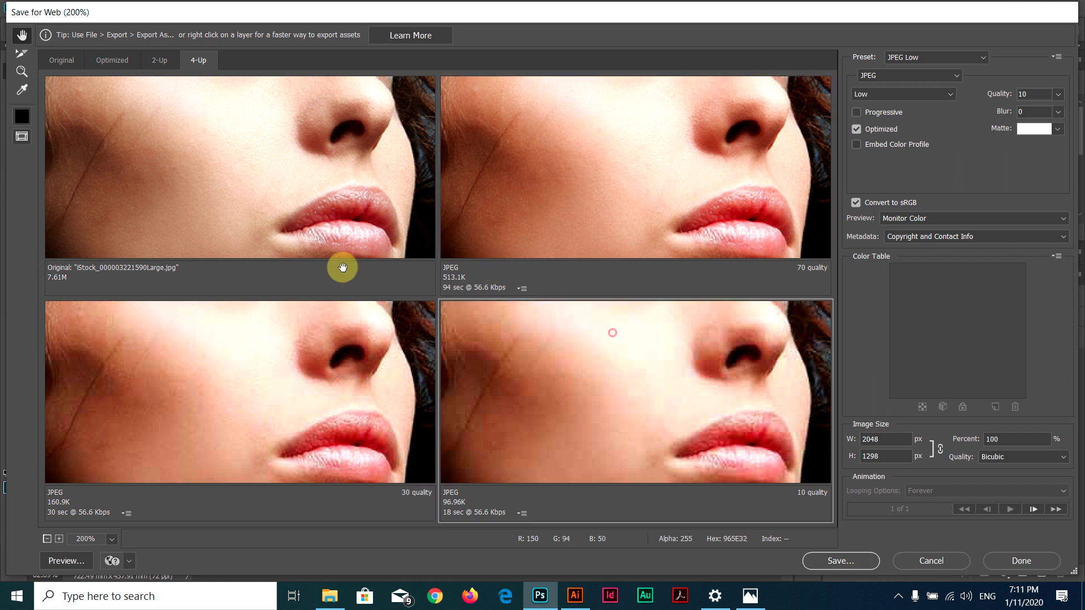
click(396, 331)
click(582, 180)
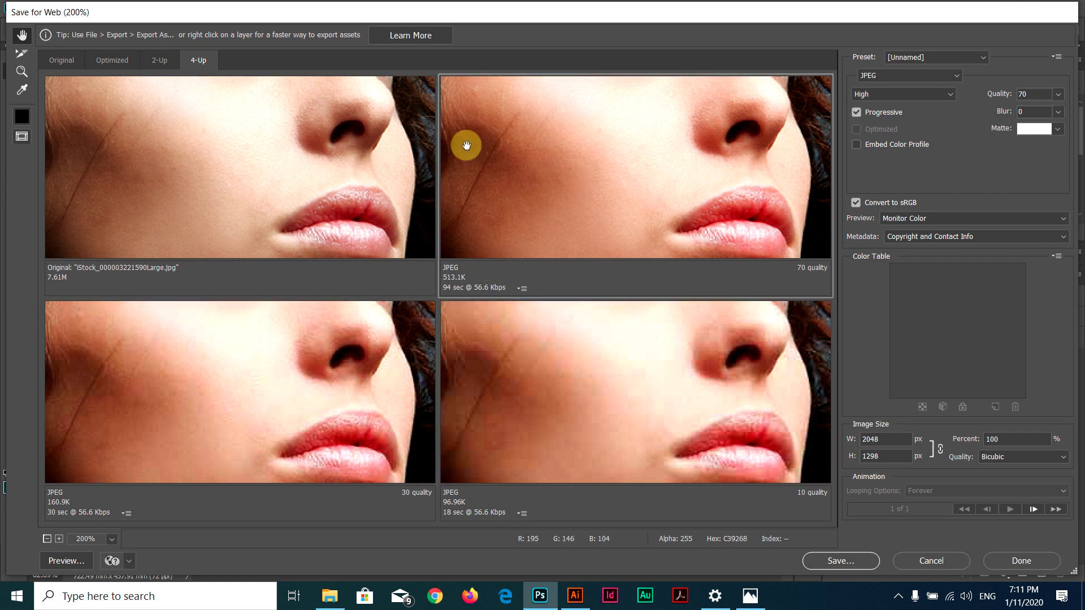
Step: Save the optimized 513.1K JPEG to the Desktop
click(836, 562)
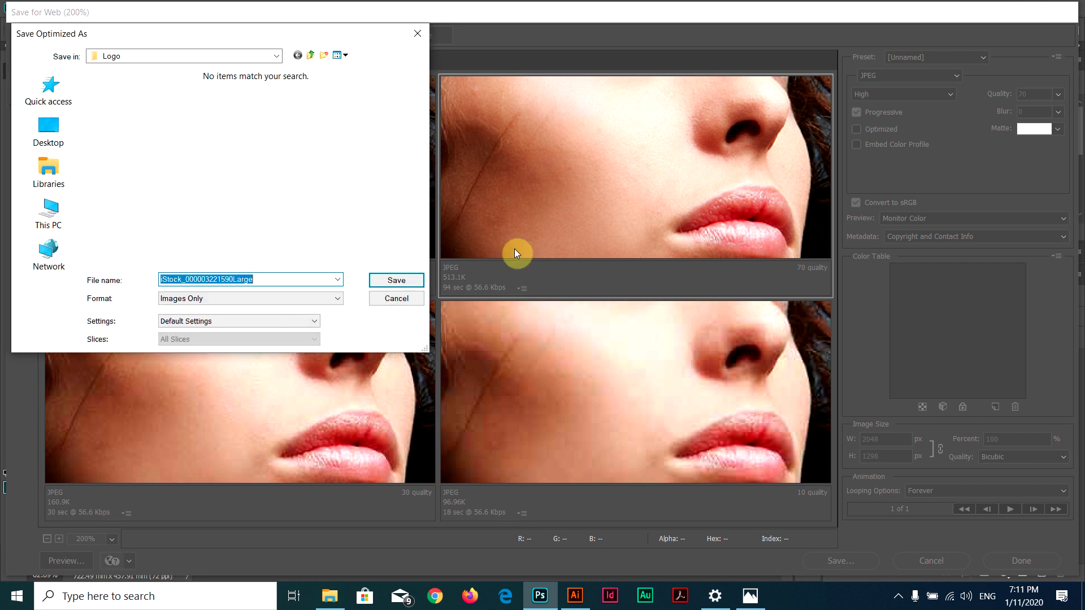
click(49, 132)
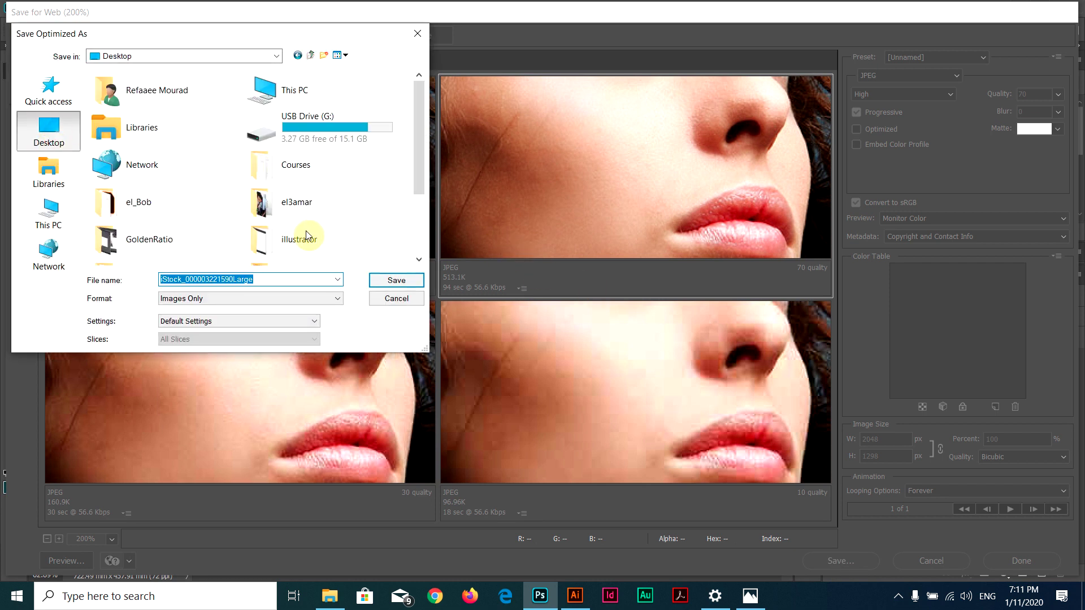
click(381, 281)
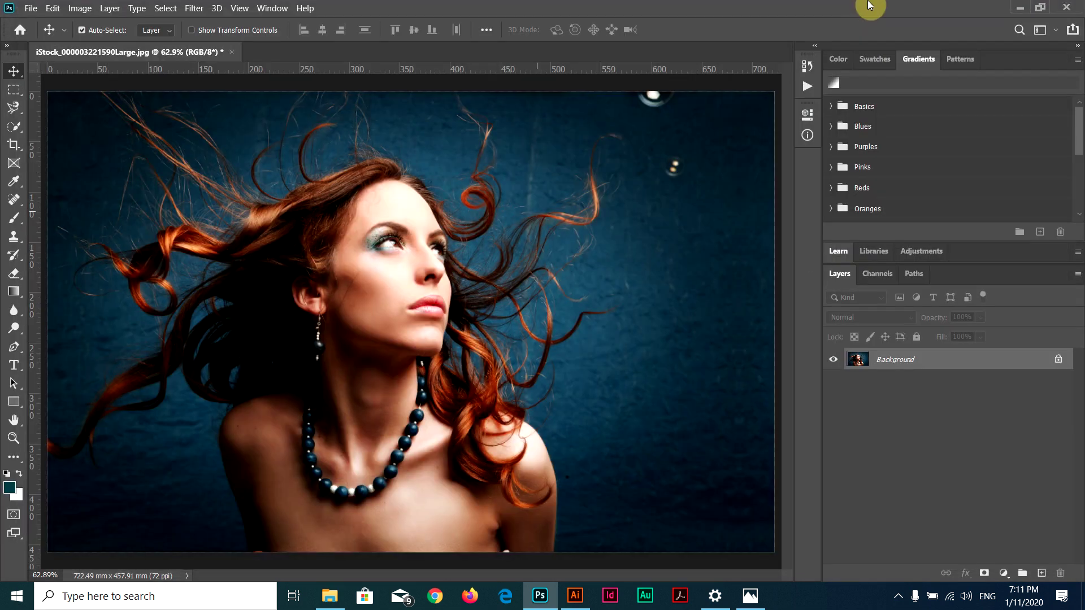
click(1020, 7)
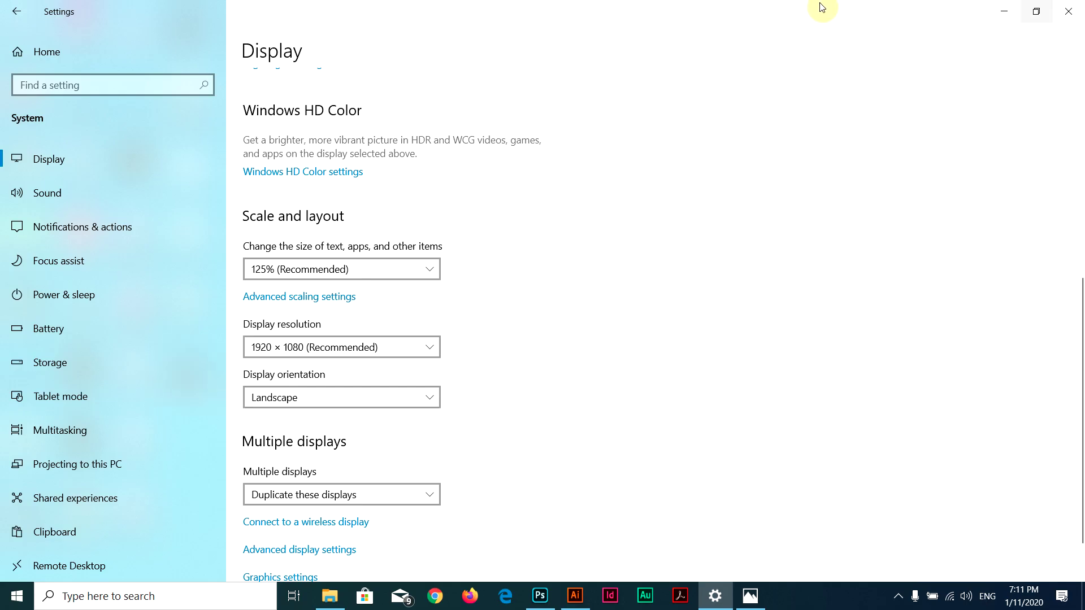
click(1004, 11)
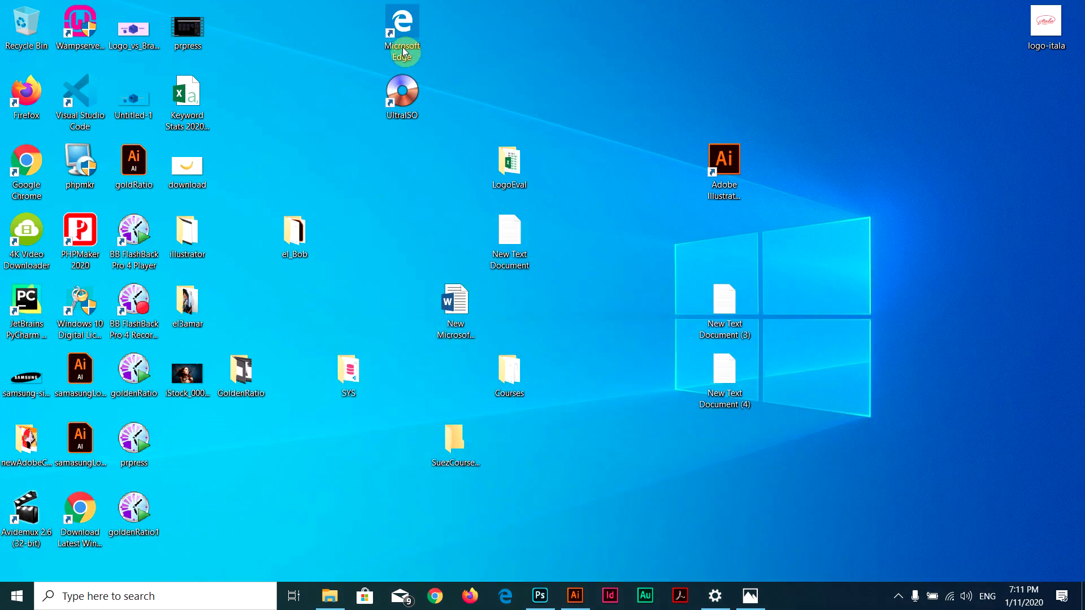
right_click(188, 374)
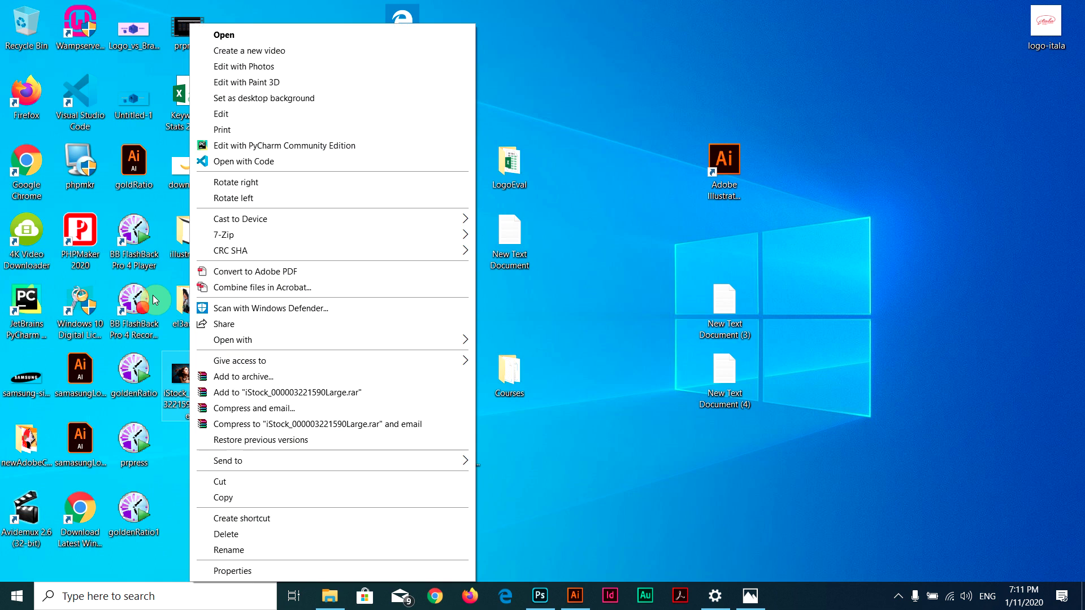
click(234, 571)
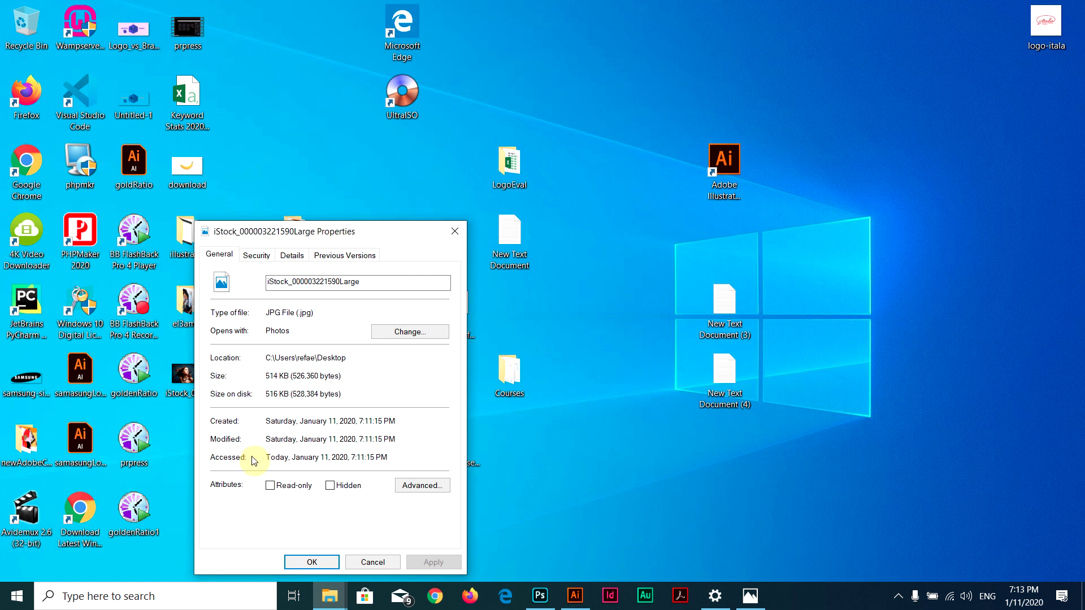
key(Return)
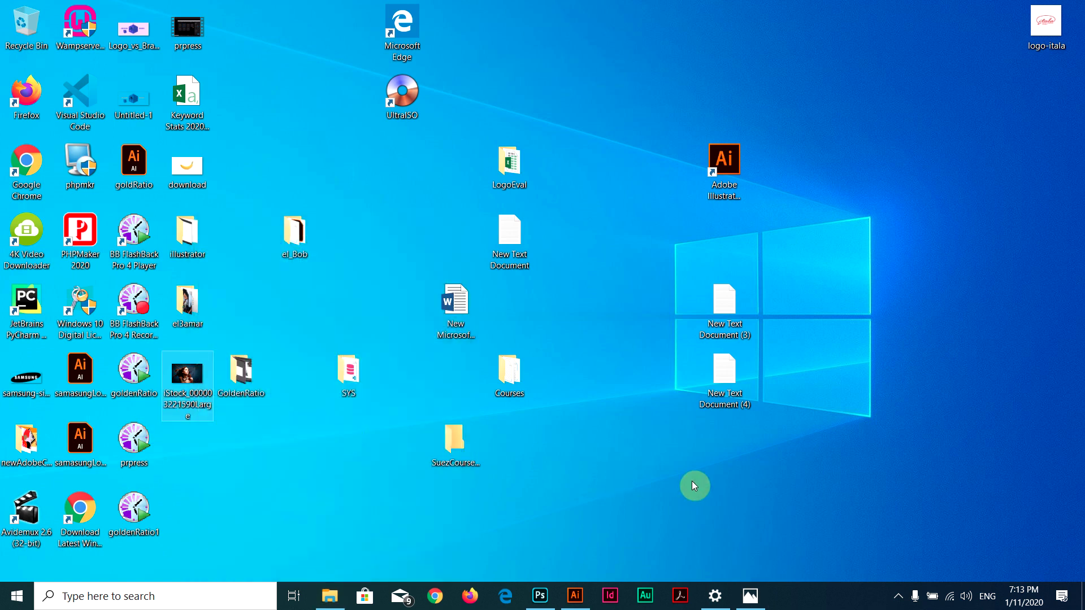